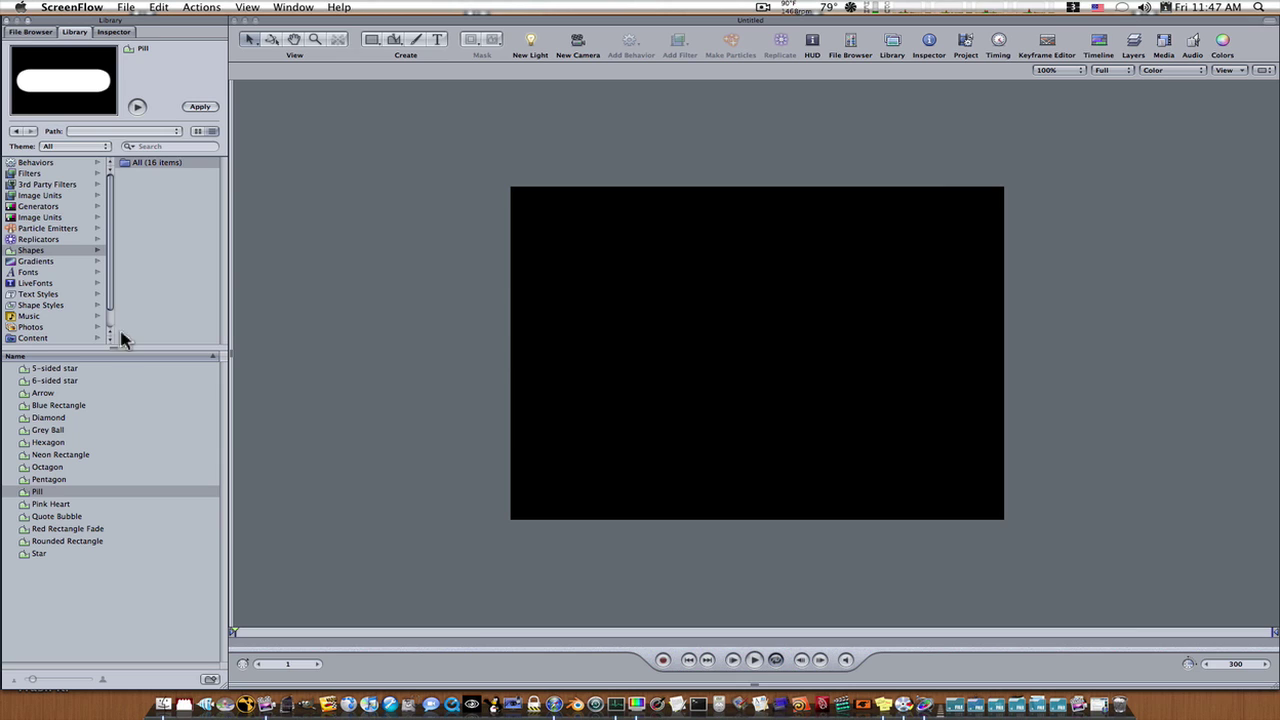
Bring the empty untitled Motion project forward and show the File Browser listing the Desktop
click(339, 22)
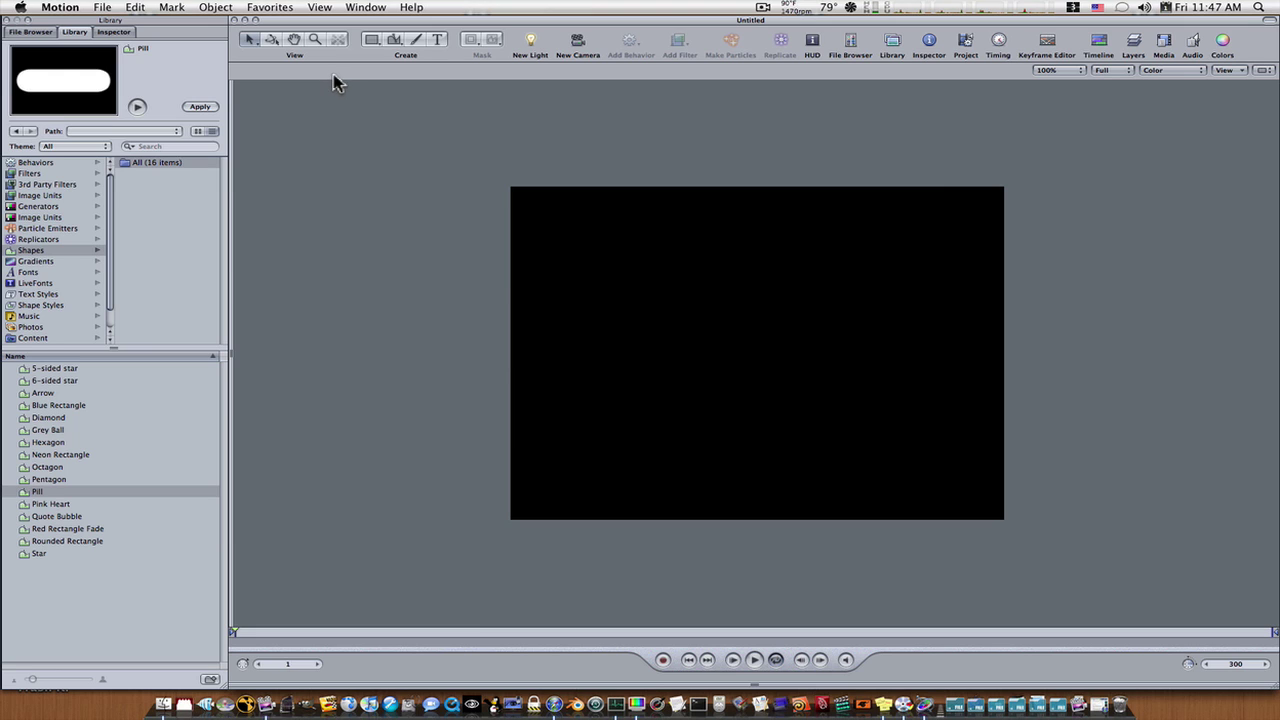
click(114, 32)
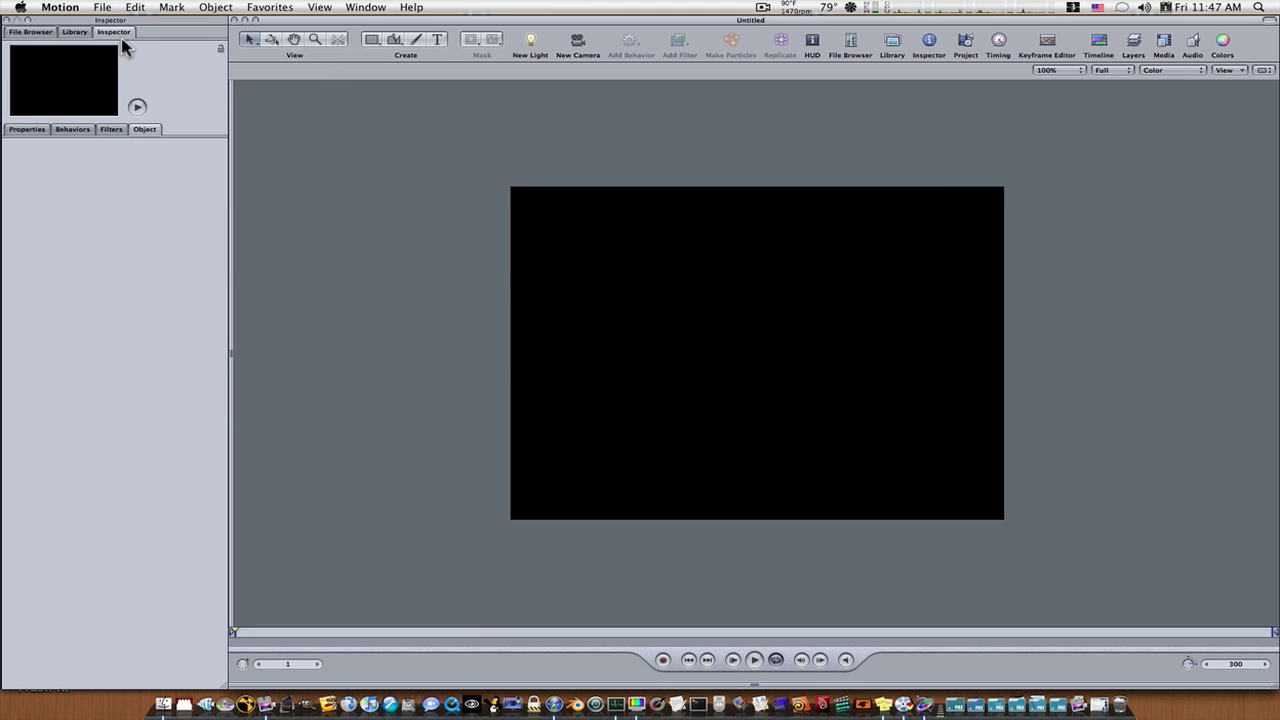
click(30, 32)
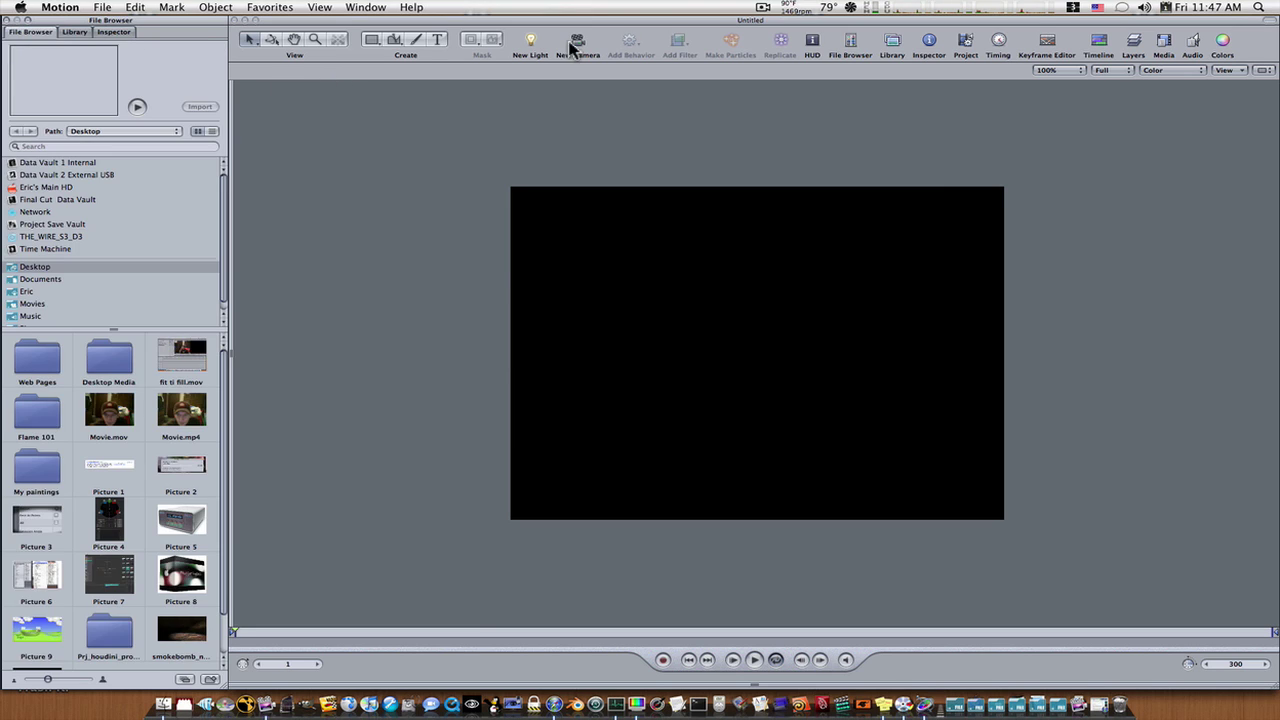
Add a text layer with the creator's handle and drag it toward the frame centre
click(437, 39)
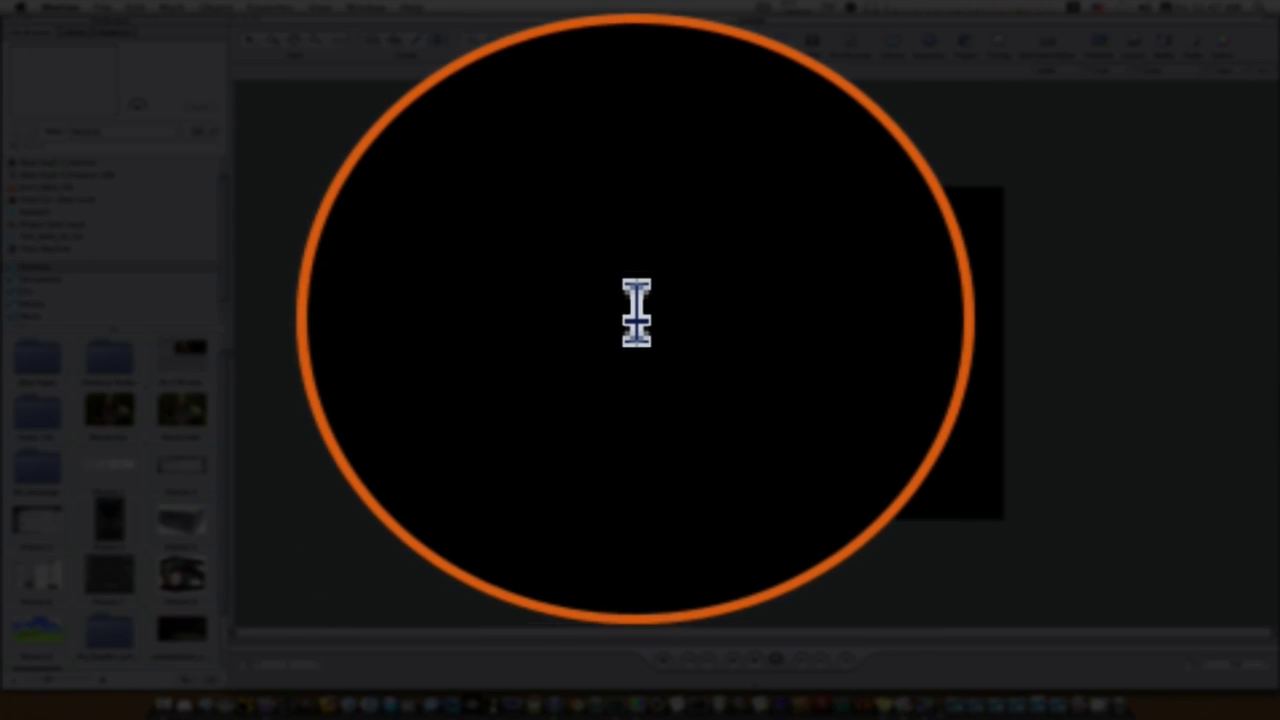
click(645, 306)
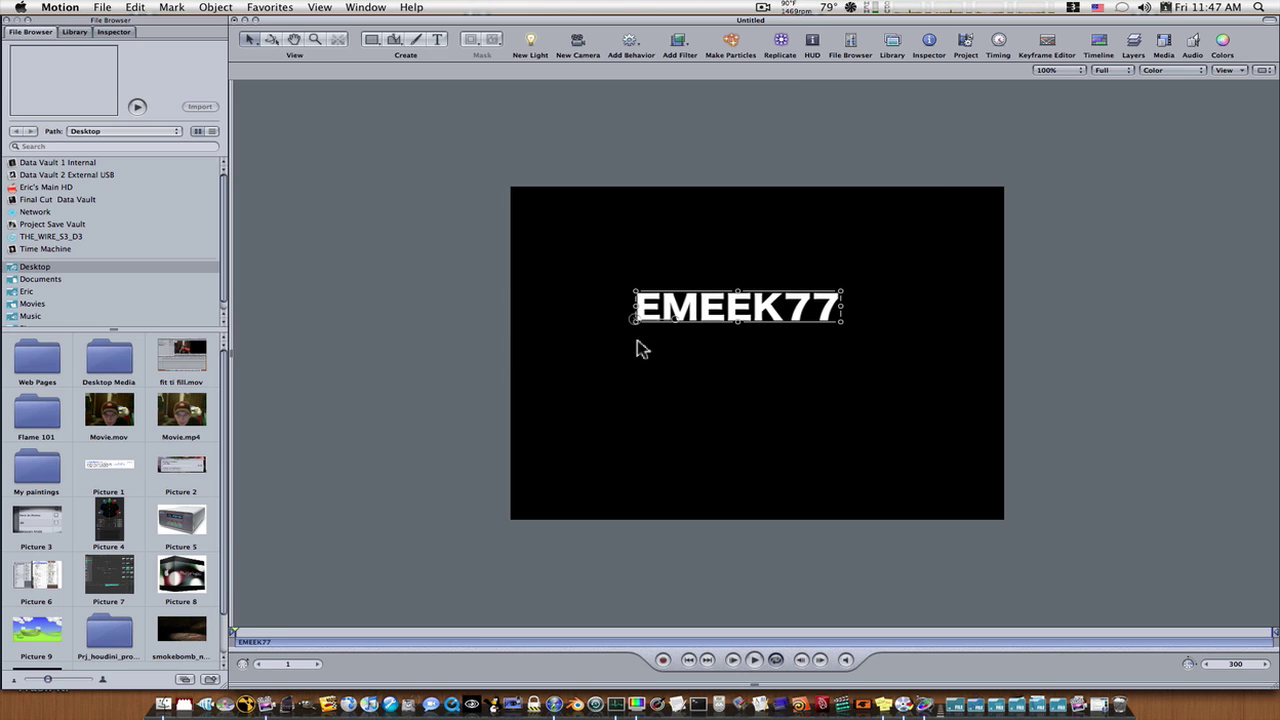
drag(640, 326, 681, 366)
In the text's Layout settings, change Layout Method from Type to Path
click(334, 118)
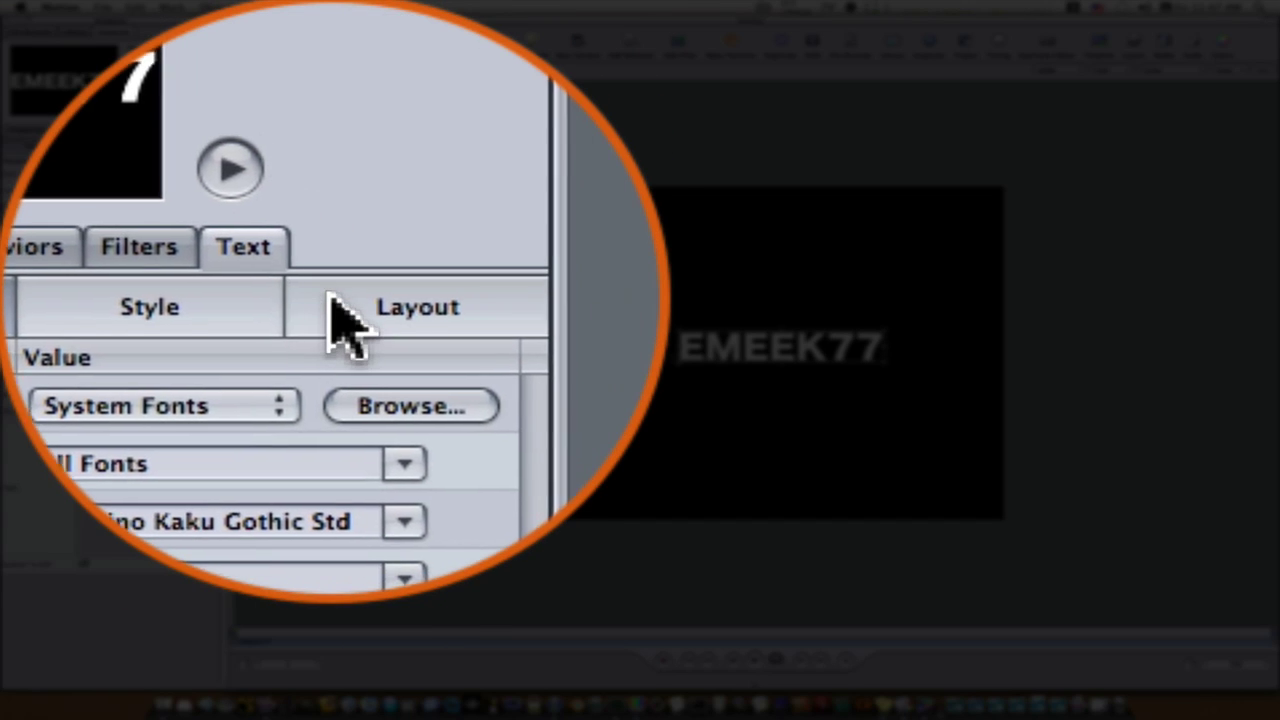
click(343, 320)
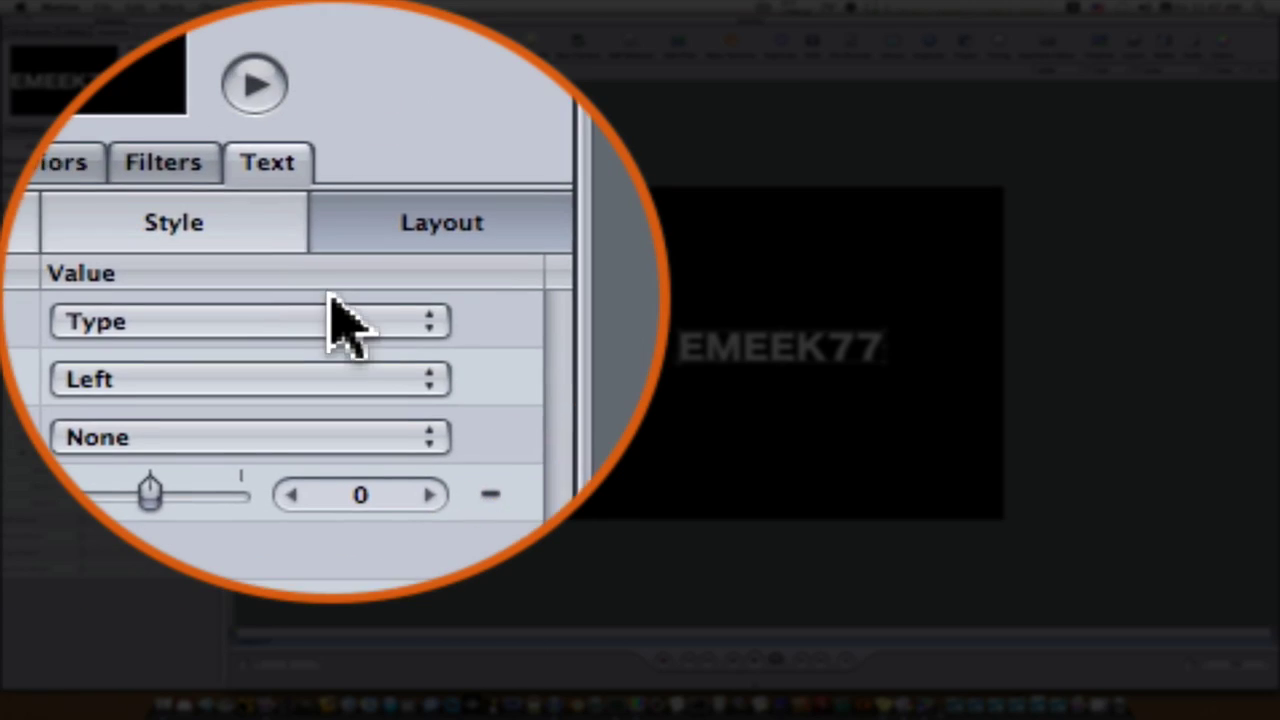
click(332, 300)
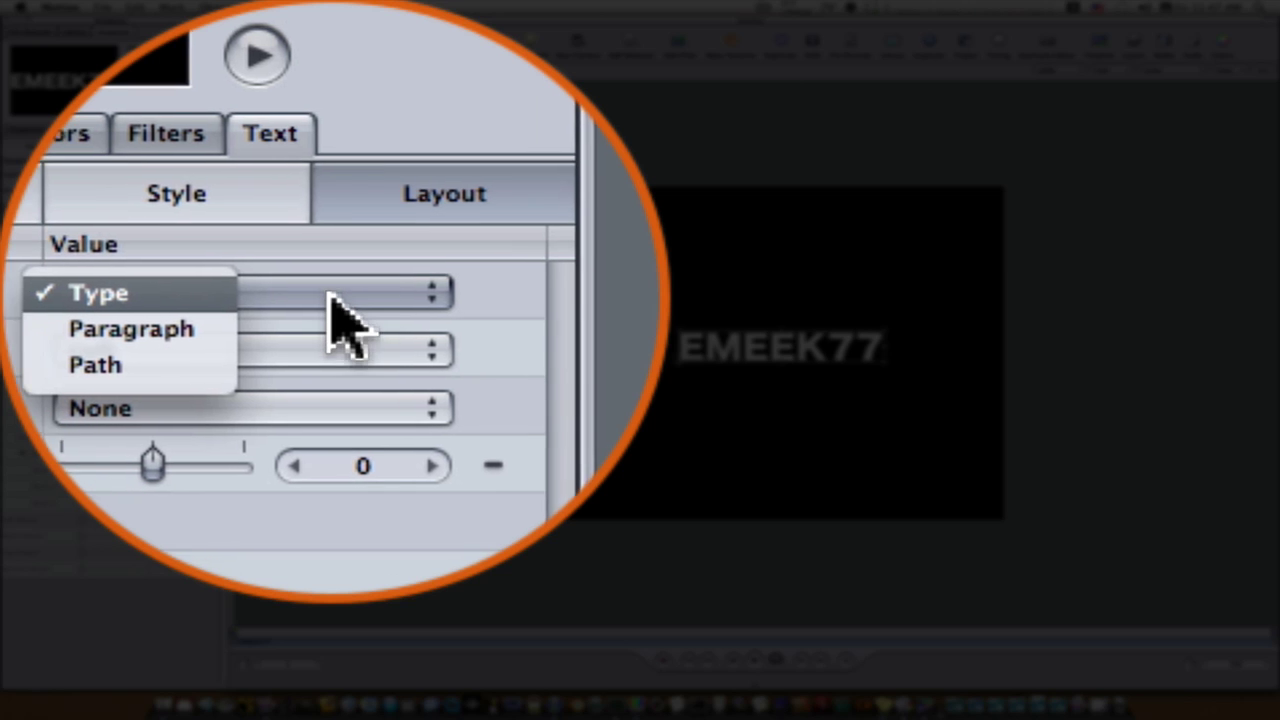
click(330, 296)
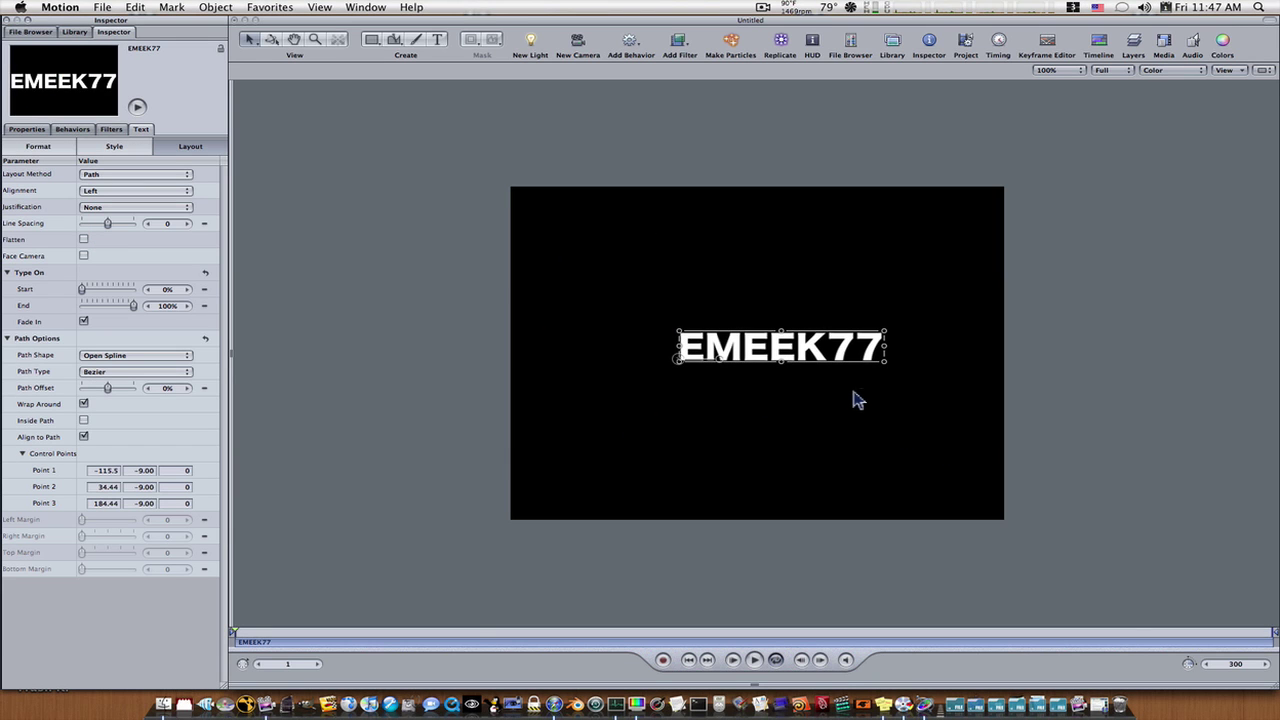
Drag a control point of the text path to shape it into a tall arch
drag(754, 357, 752, 352)
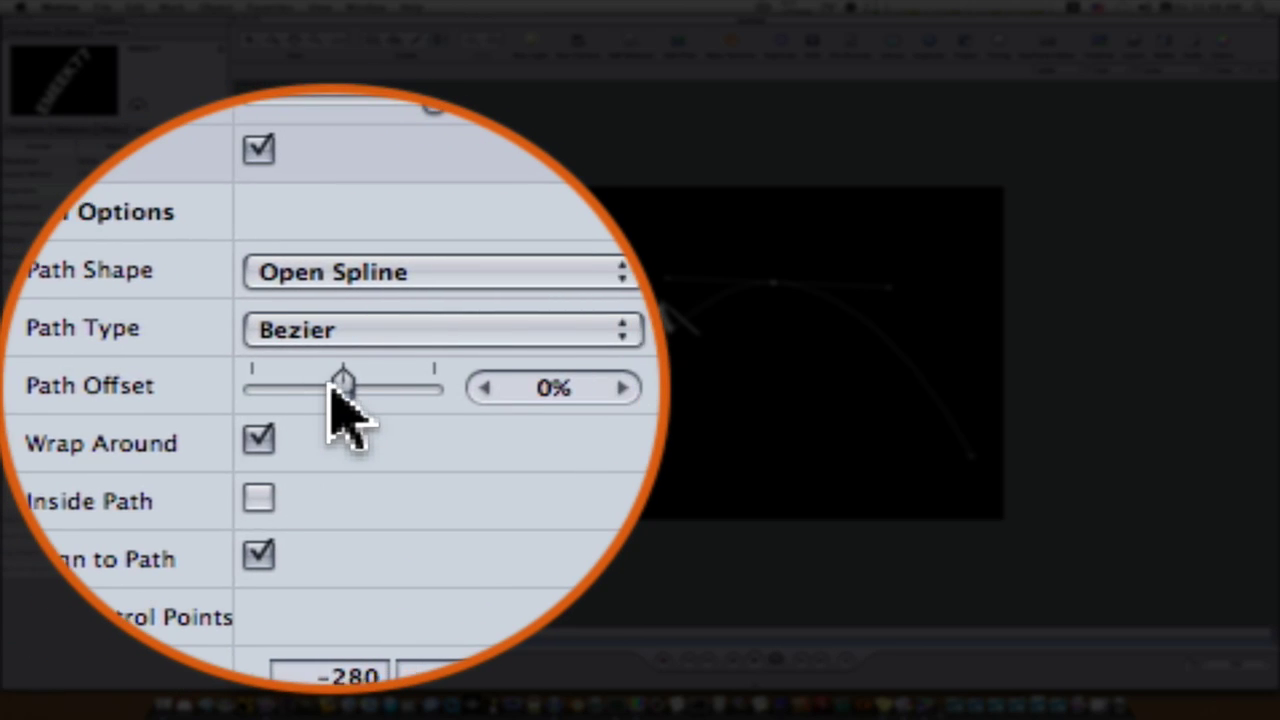
Set Path Offset to about -66%, toggling Inside Path on and back off
drag(330, 385, 86, 399)
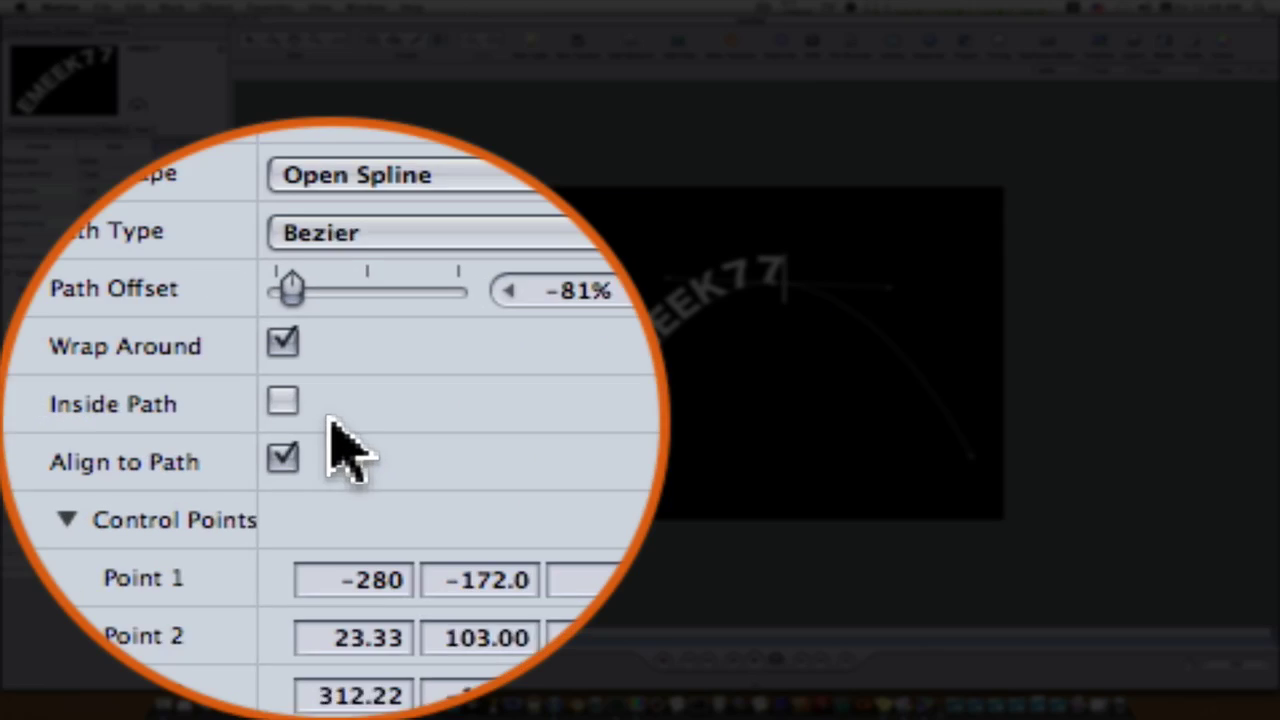
click(84, 421)
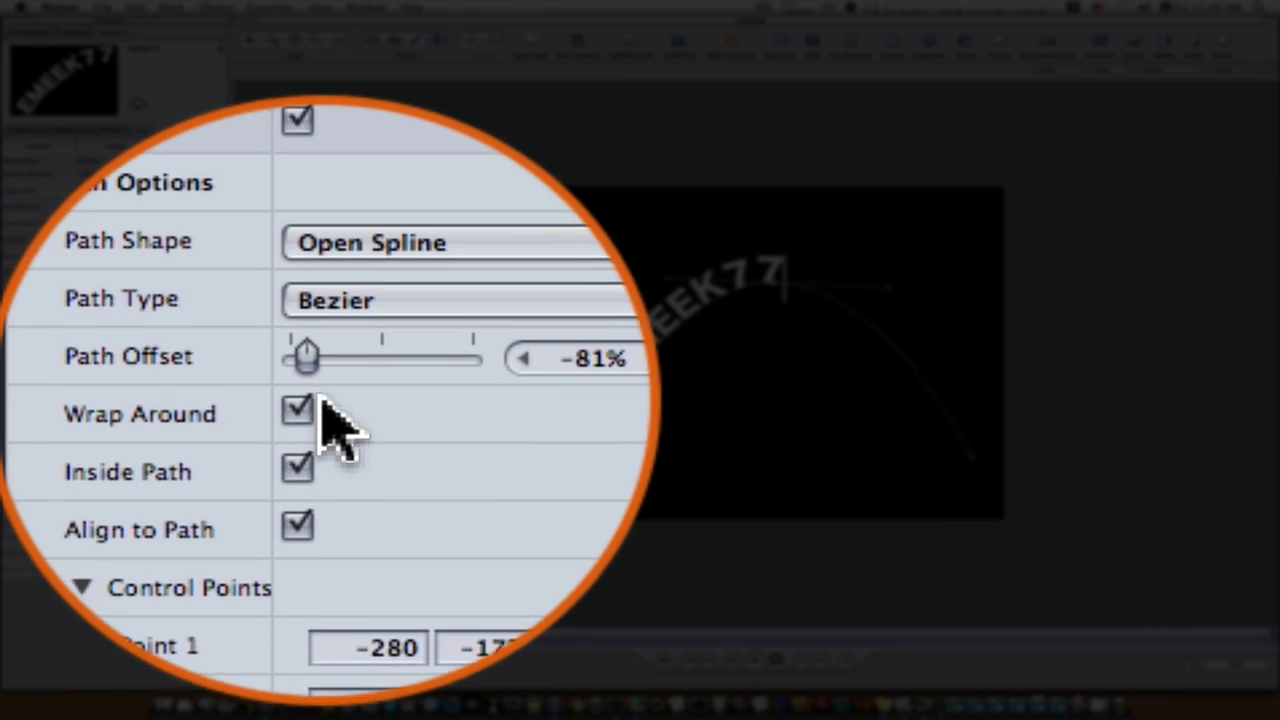
drag(87, 400, 92, 401)
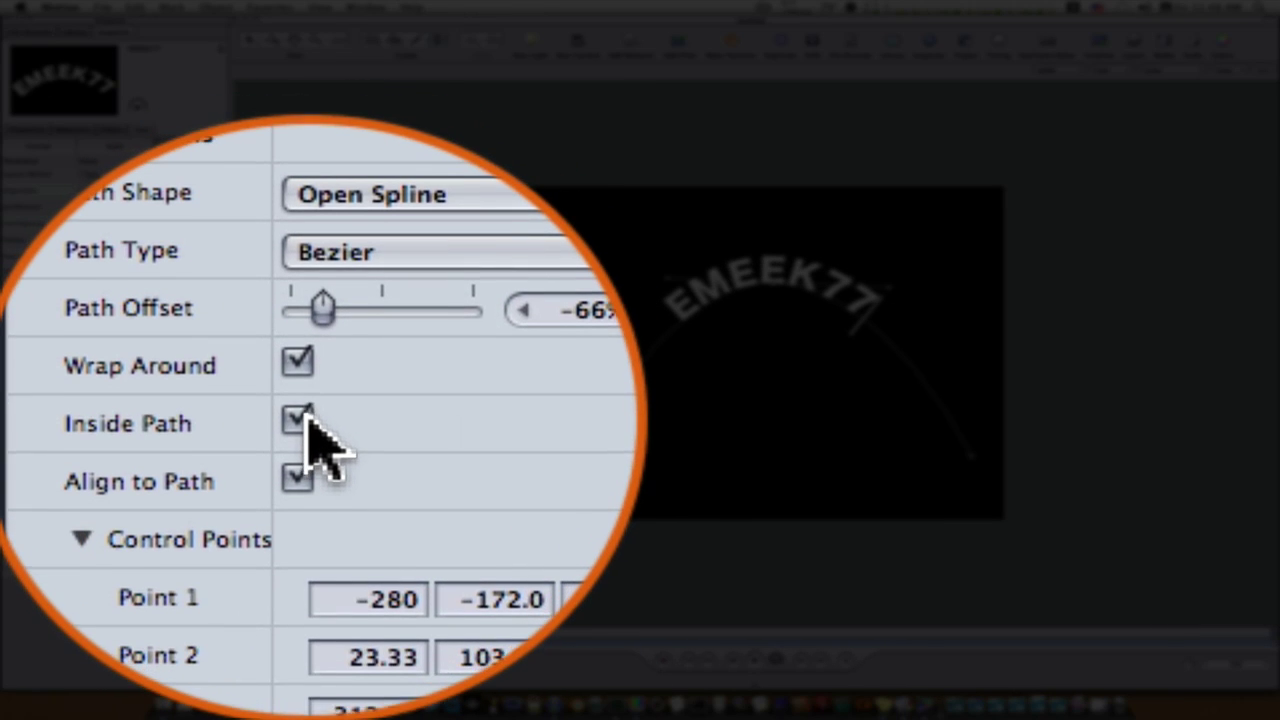
click(84, 421)
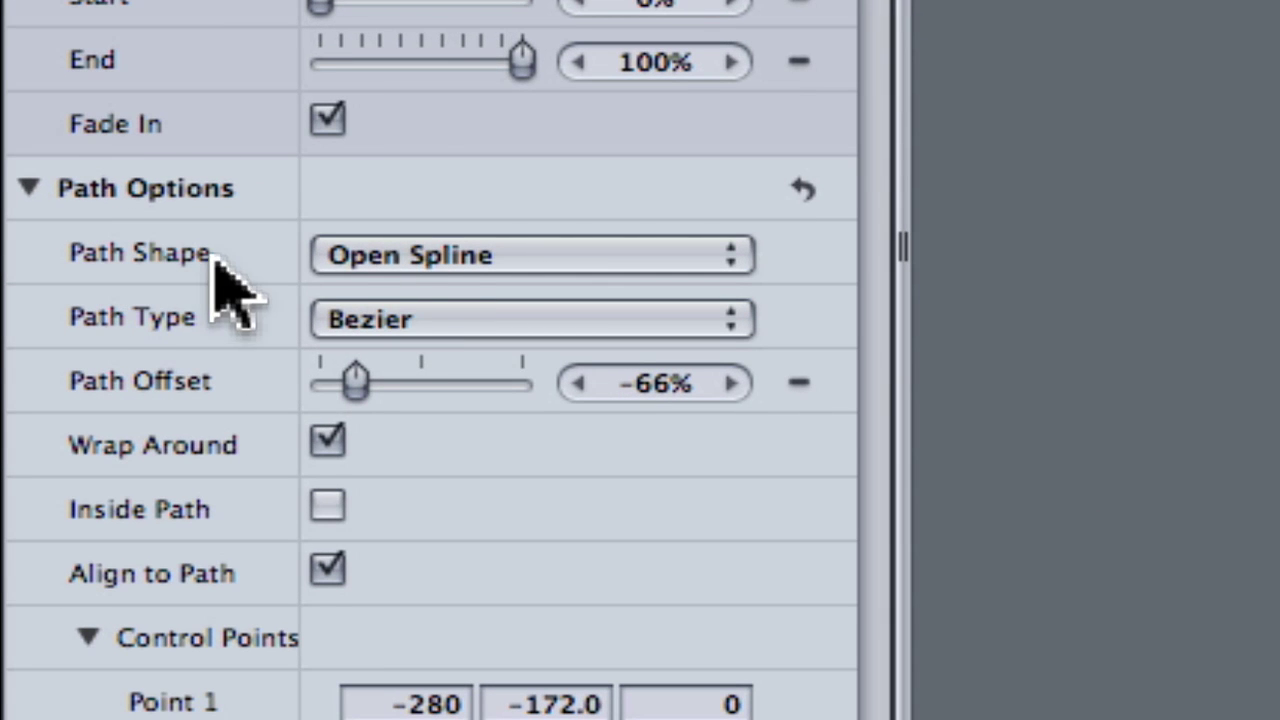
Set Path Type to B-Spline, then Path Shape to Closed Spline
click(733, 345)
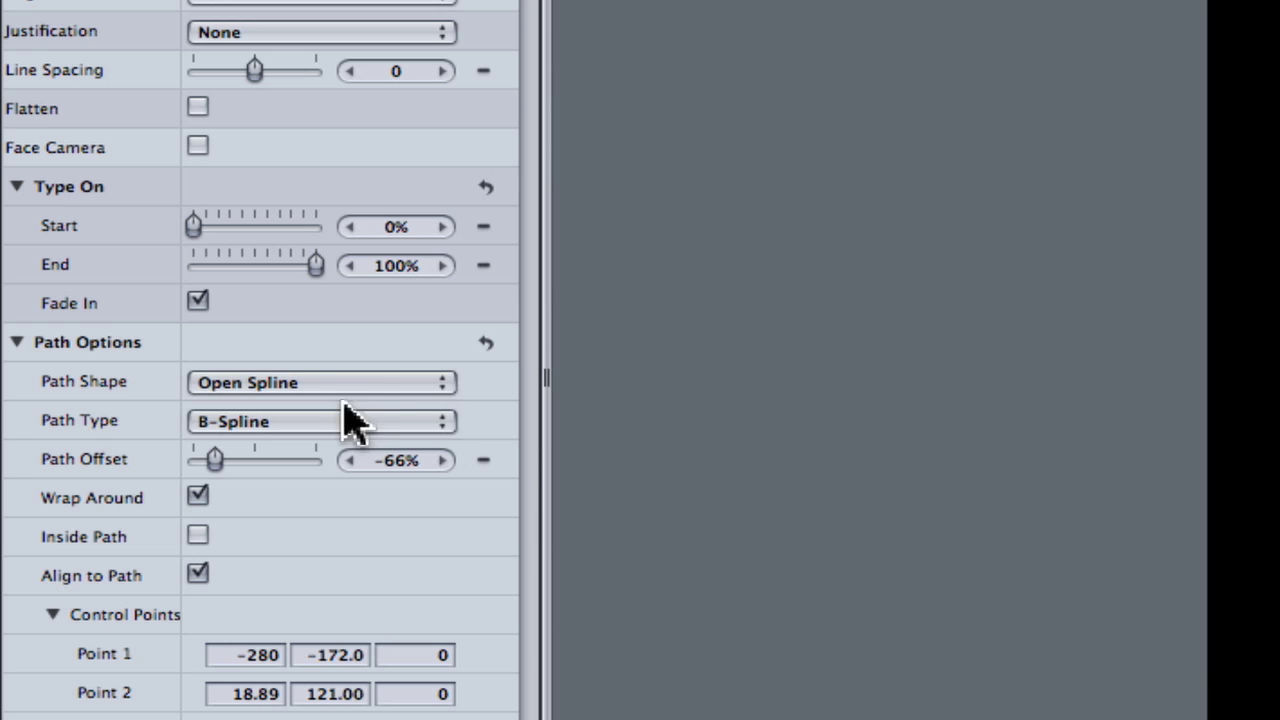
click(437, 390)
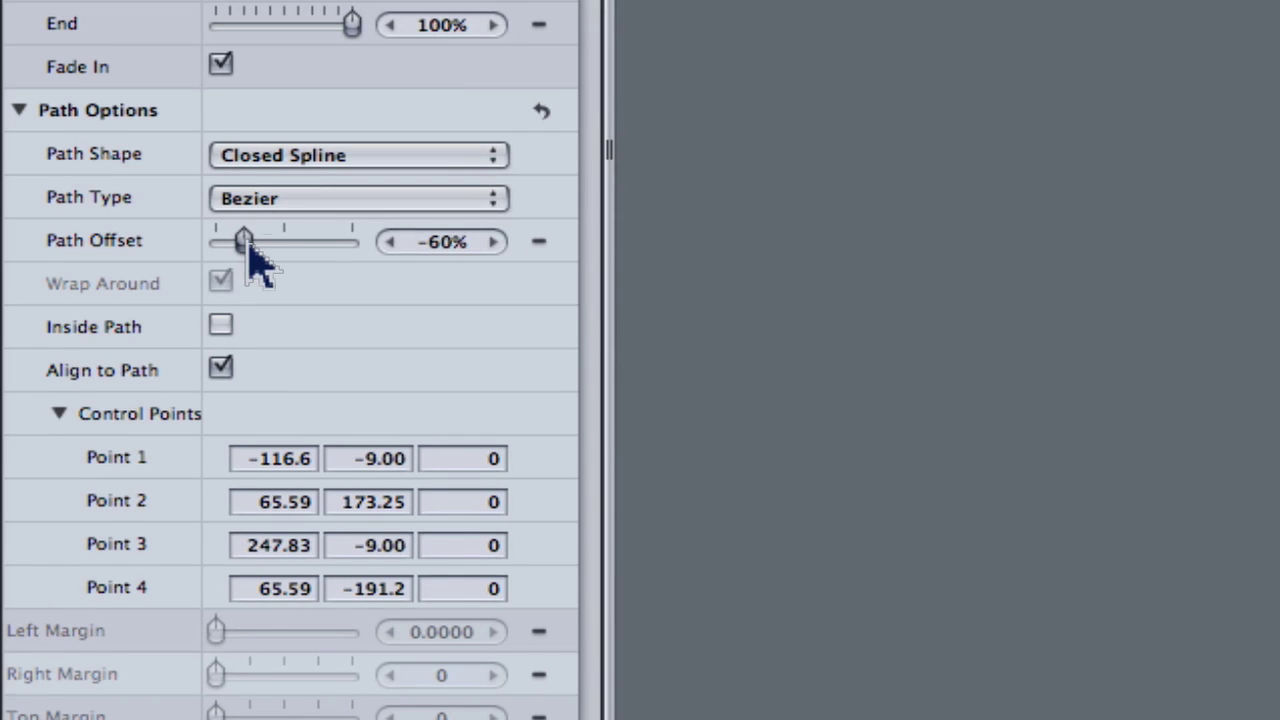
Drag Path Offset to 19% so the text arcs over the top of the loop
drag(250, 248, 315, 309)
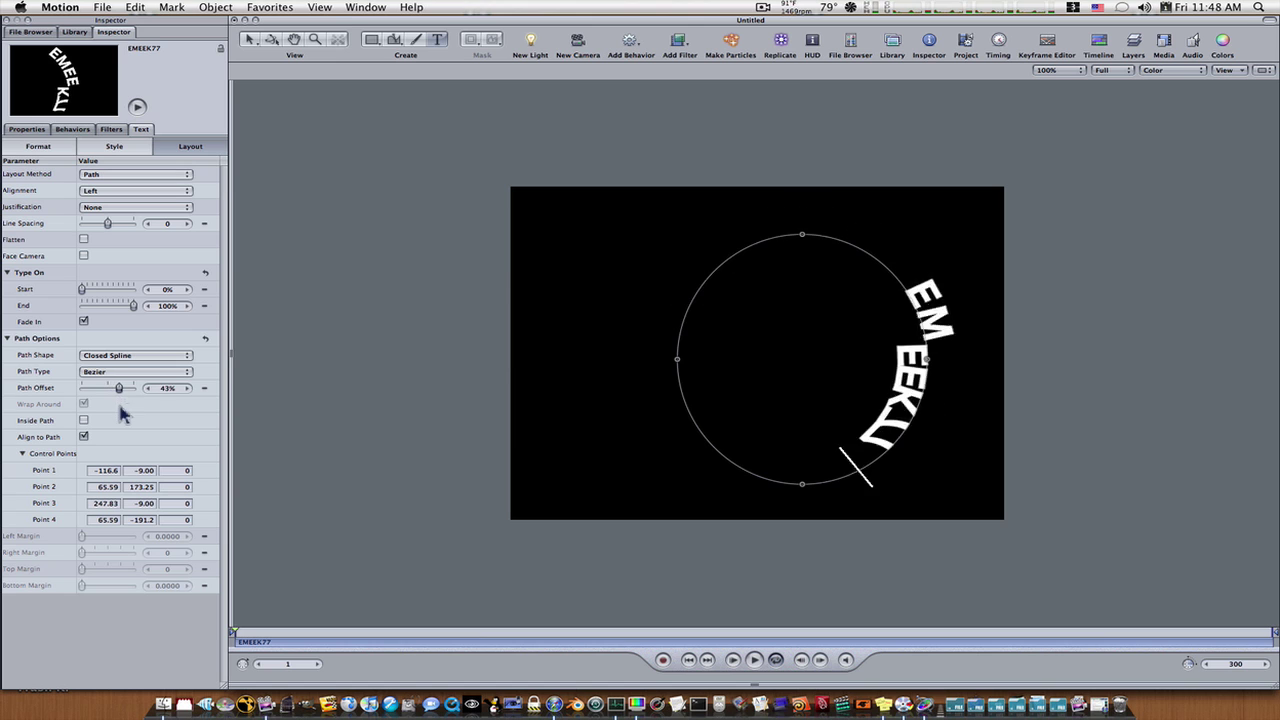
mouse_move(120, 408)
mouse_down()
mouse_move(137, 414)
mouse_move(90, 395)
mouse_move(124, 391)
mouse_up()
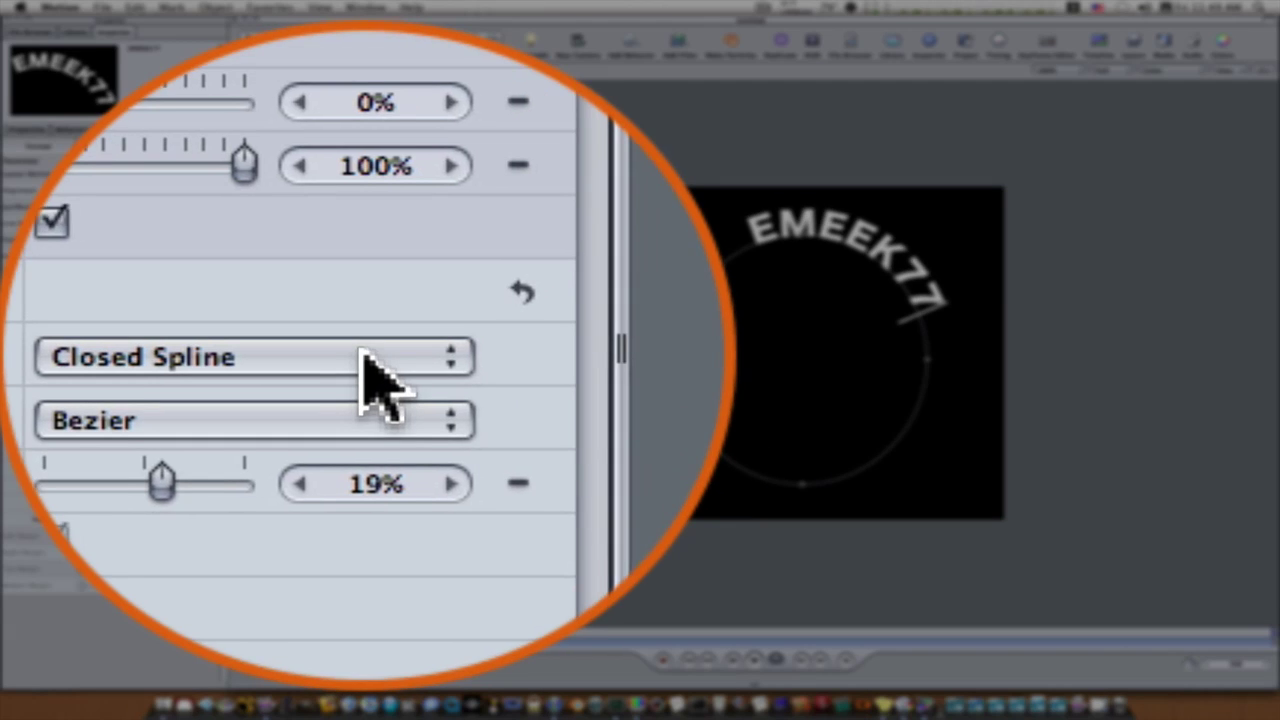
Use a Circle path shape with Path Offset -57%, Inside Path checked, and Radius 144
click(362, 352)
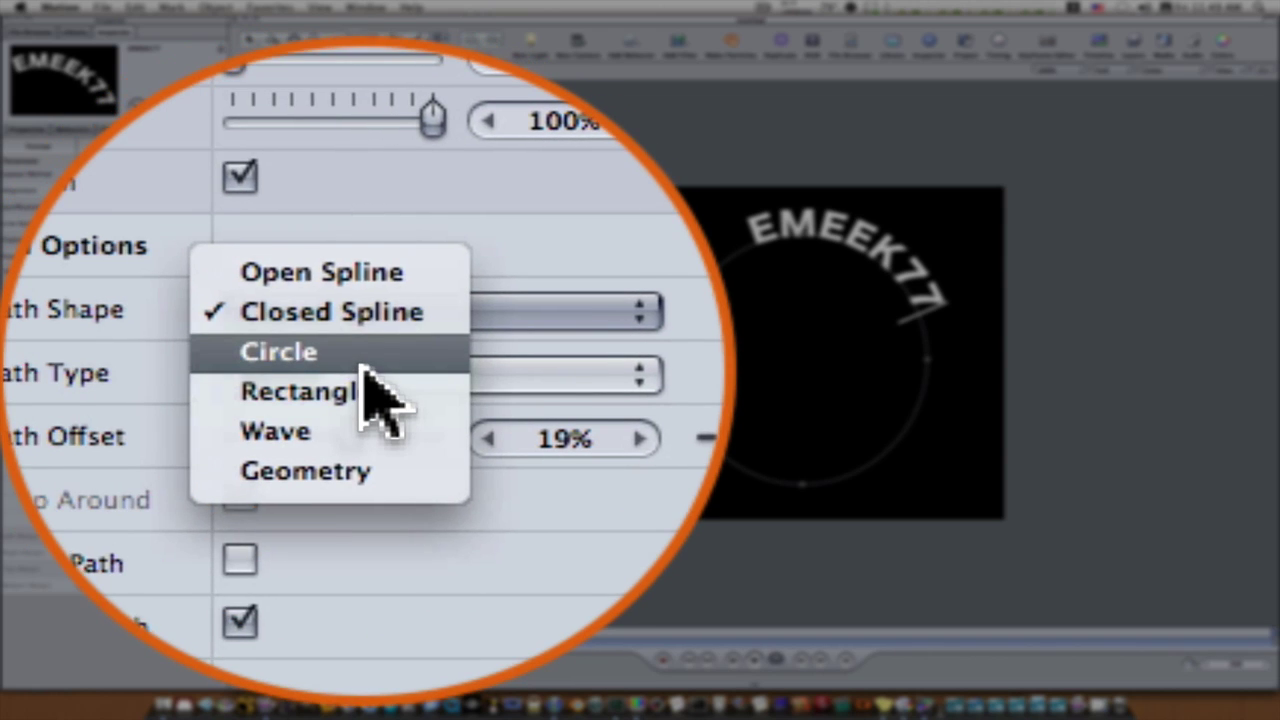
click(362, 366)
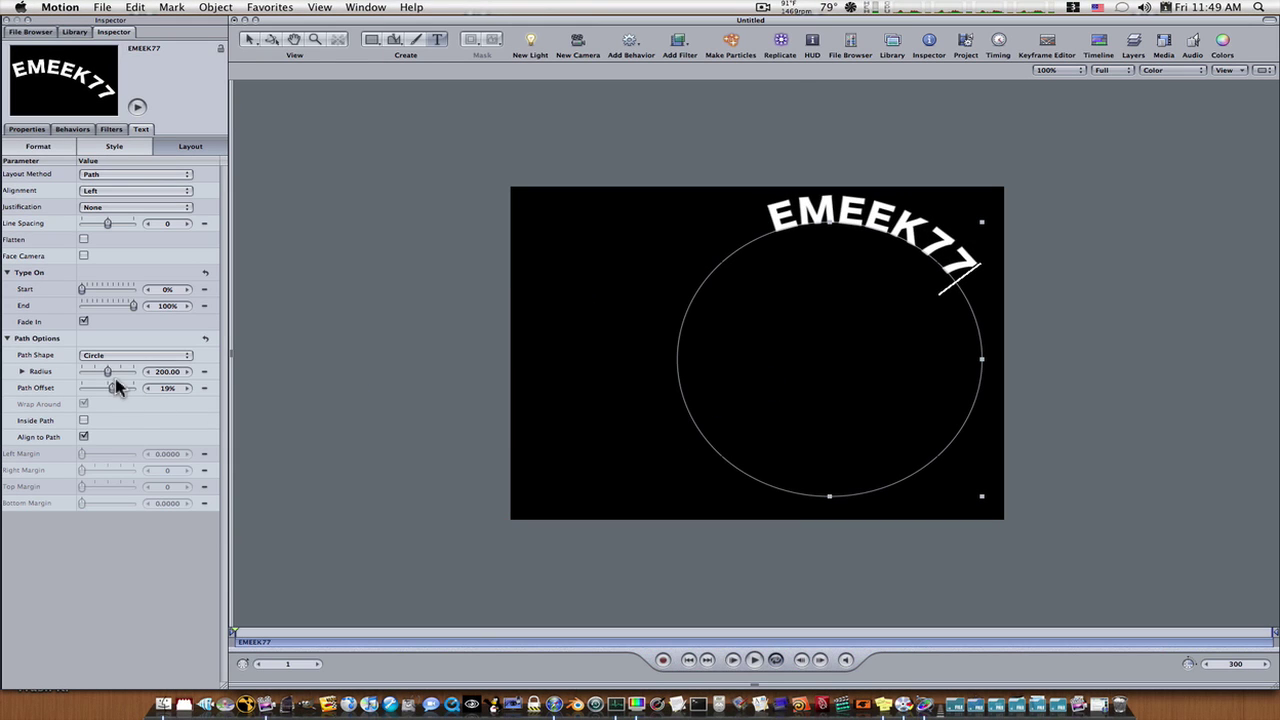
drag(113, 393, 86, 393)
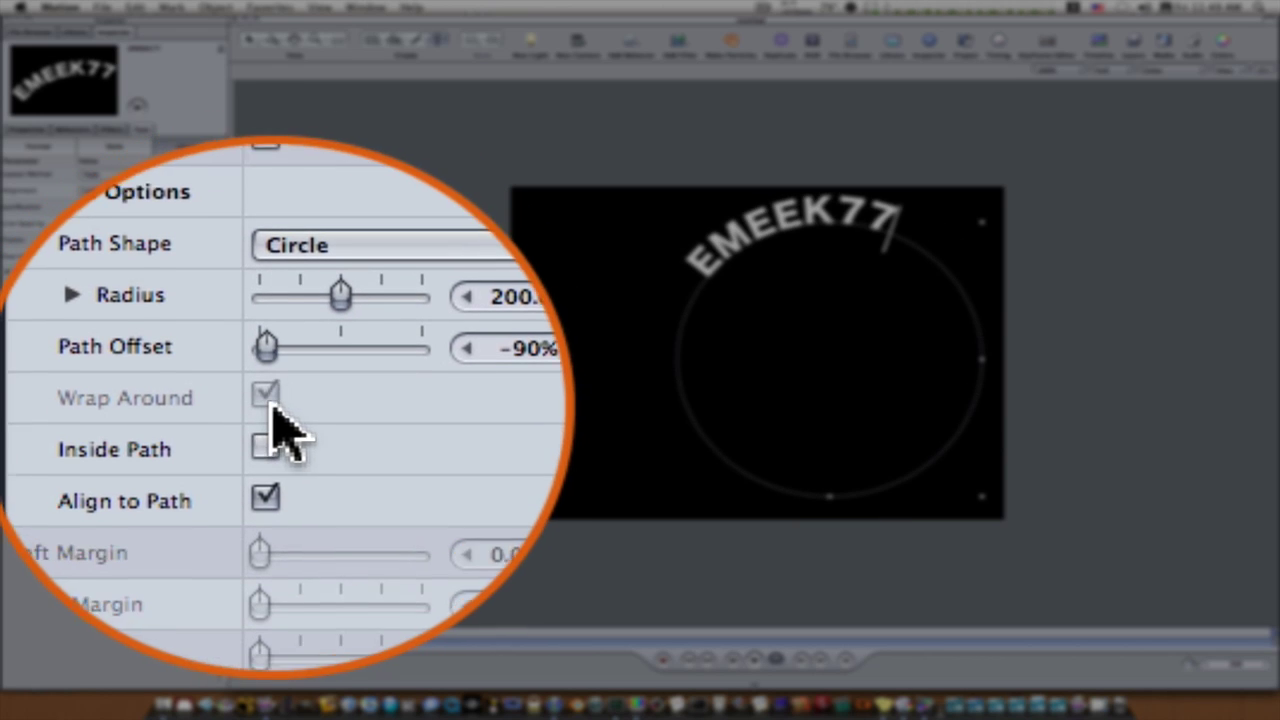
click(84, 420)
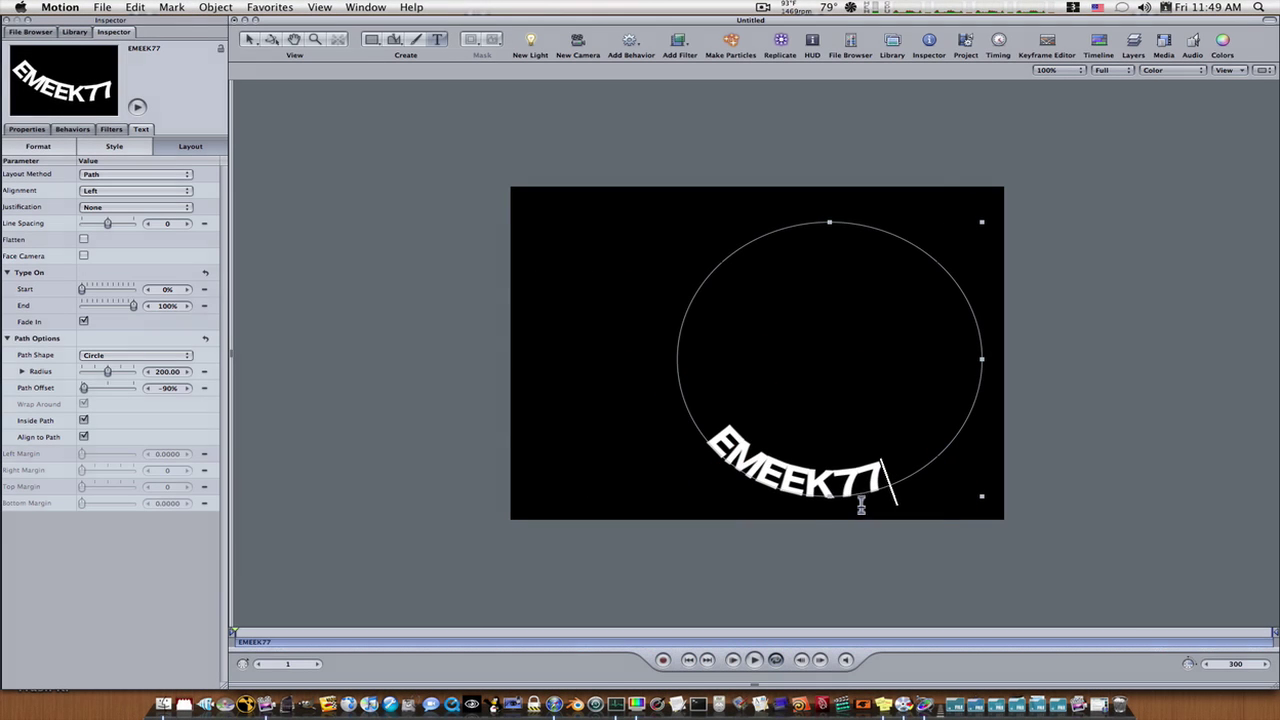
drag(113, 374, 92, 392)
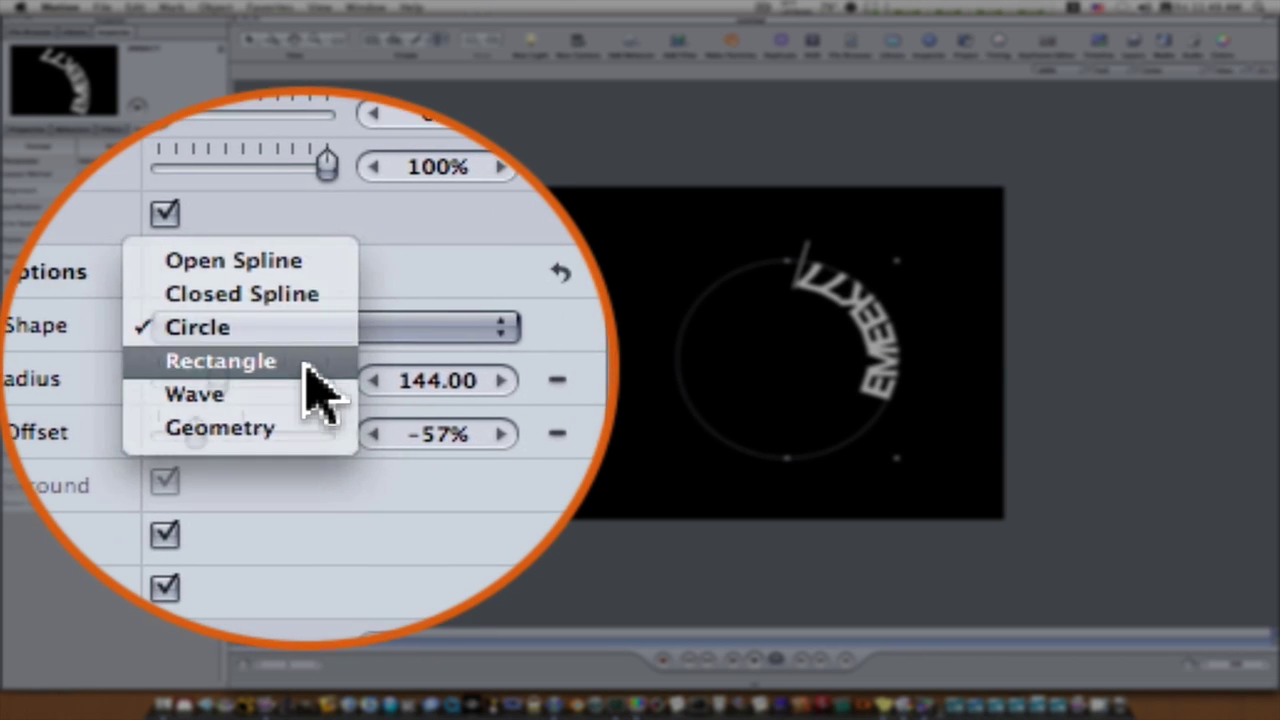
Use a Rectangle path shape, uncheck Inside Path, and set Path Offset to 13%
click(115, 366)
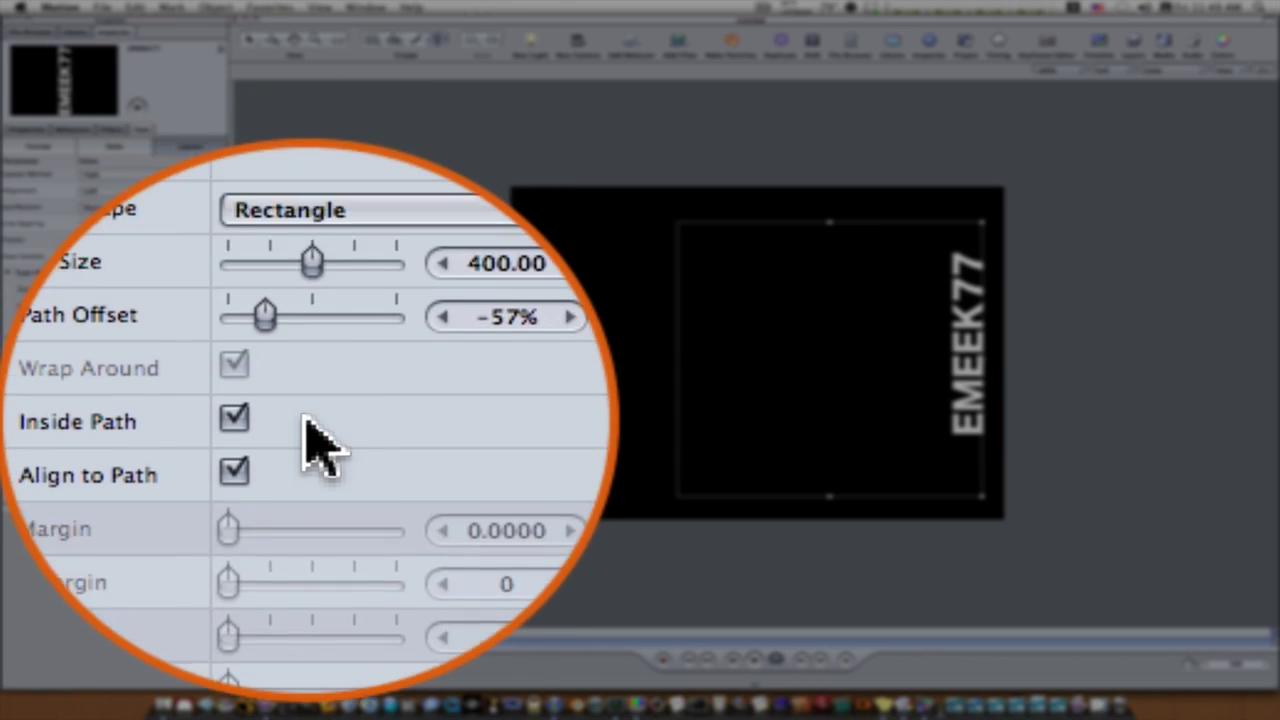
drag(92, 392, 108, 398)
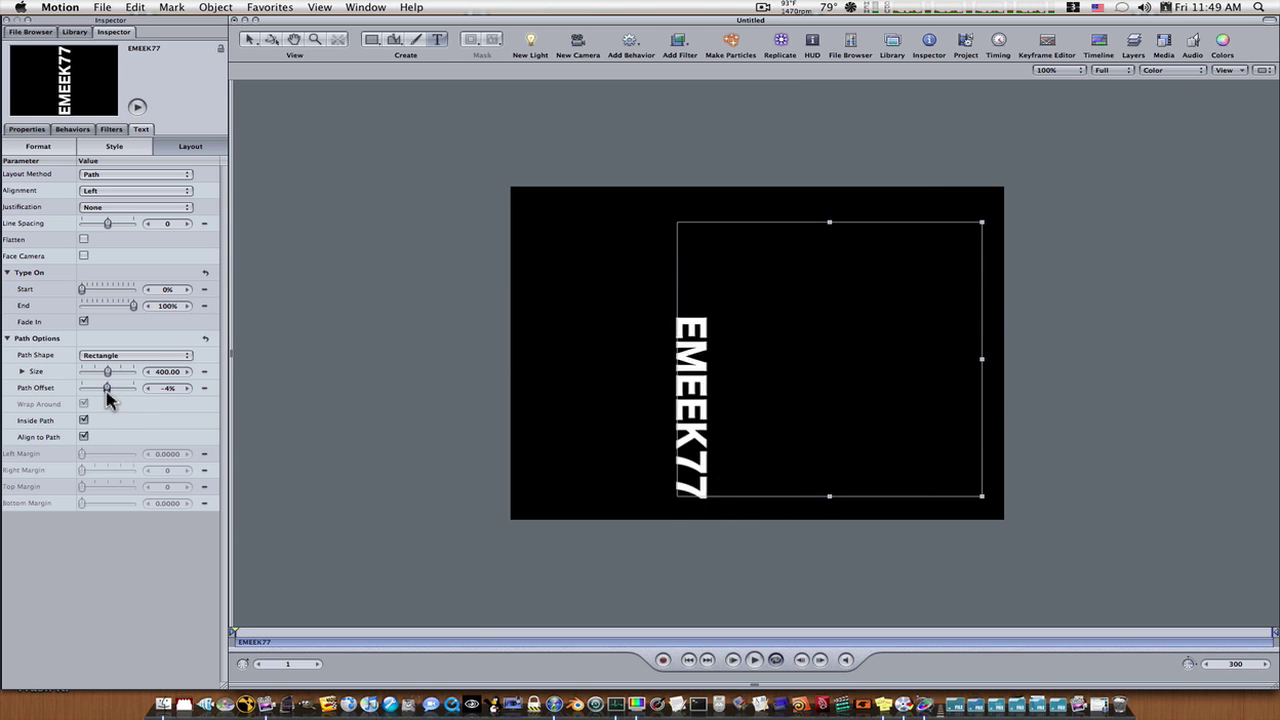
click(84, 420)
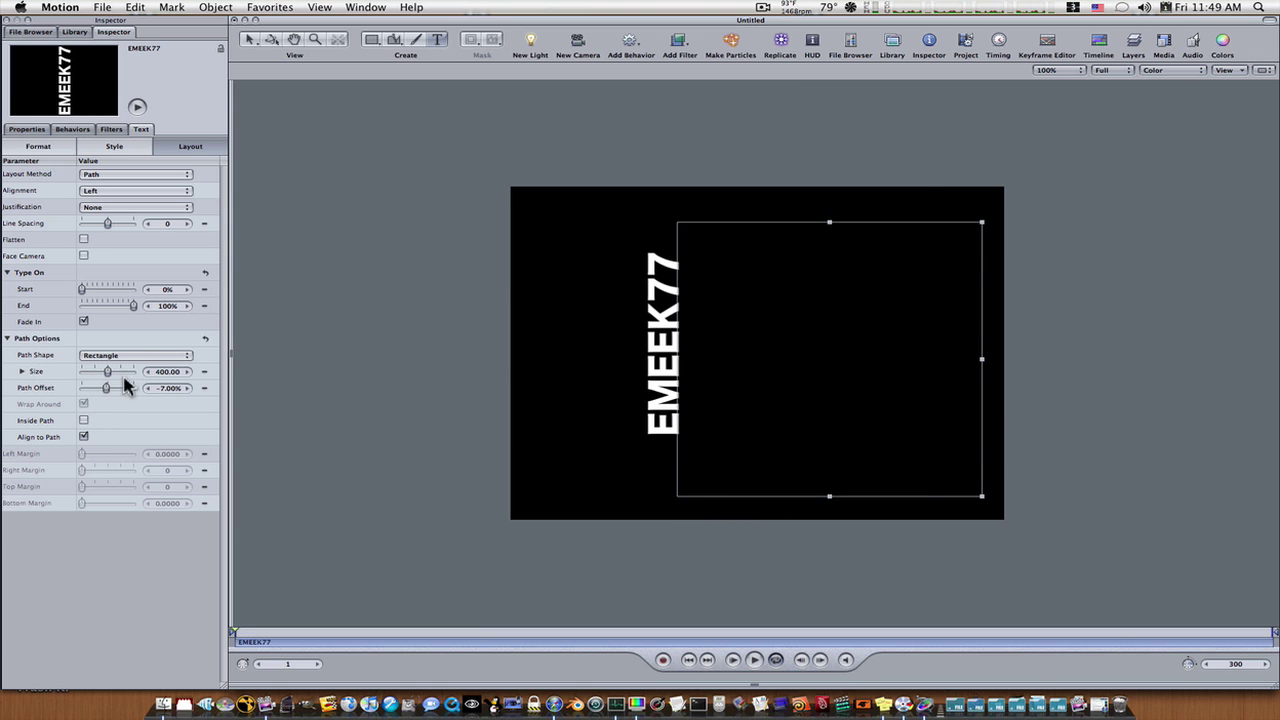
drag(113, 392, 112, 395)
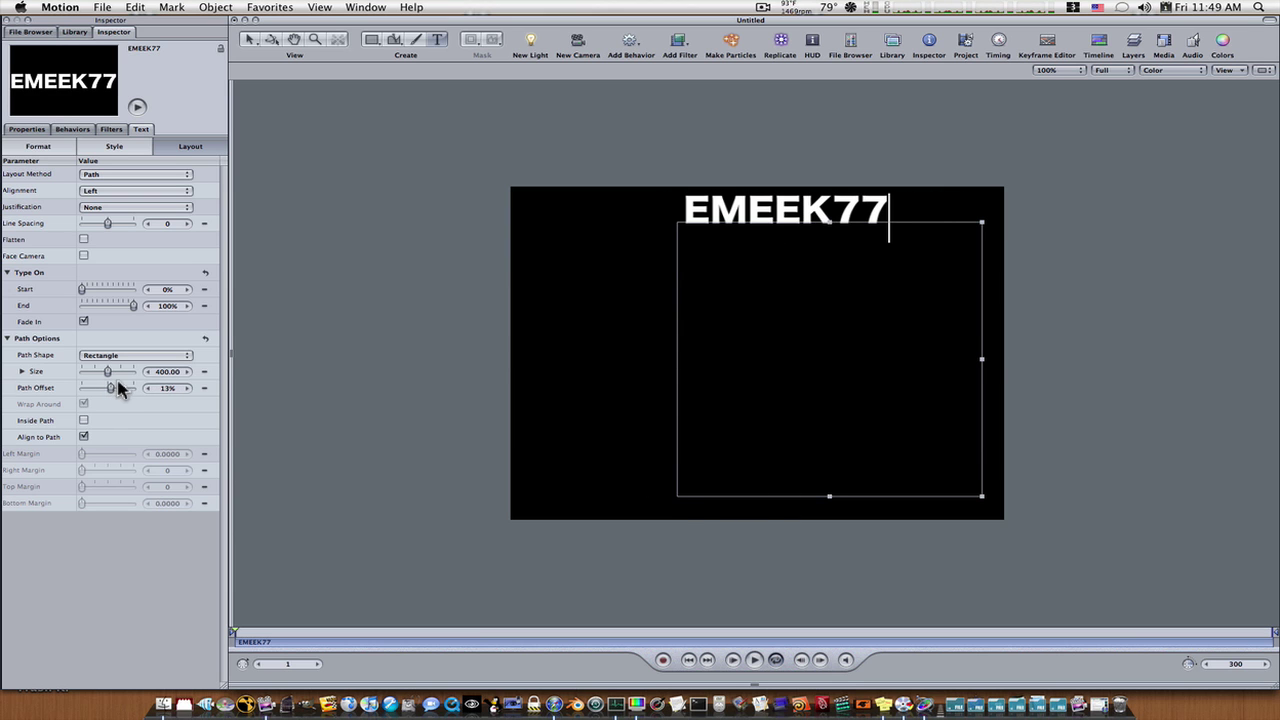
Switch Path Shape to Wave and pull its start point to the frame's left edge
click(153, 357)
click(155, 368)
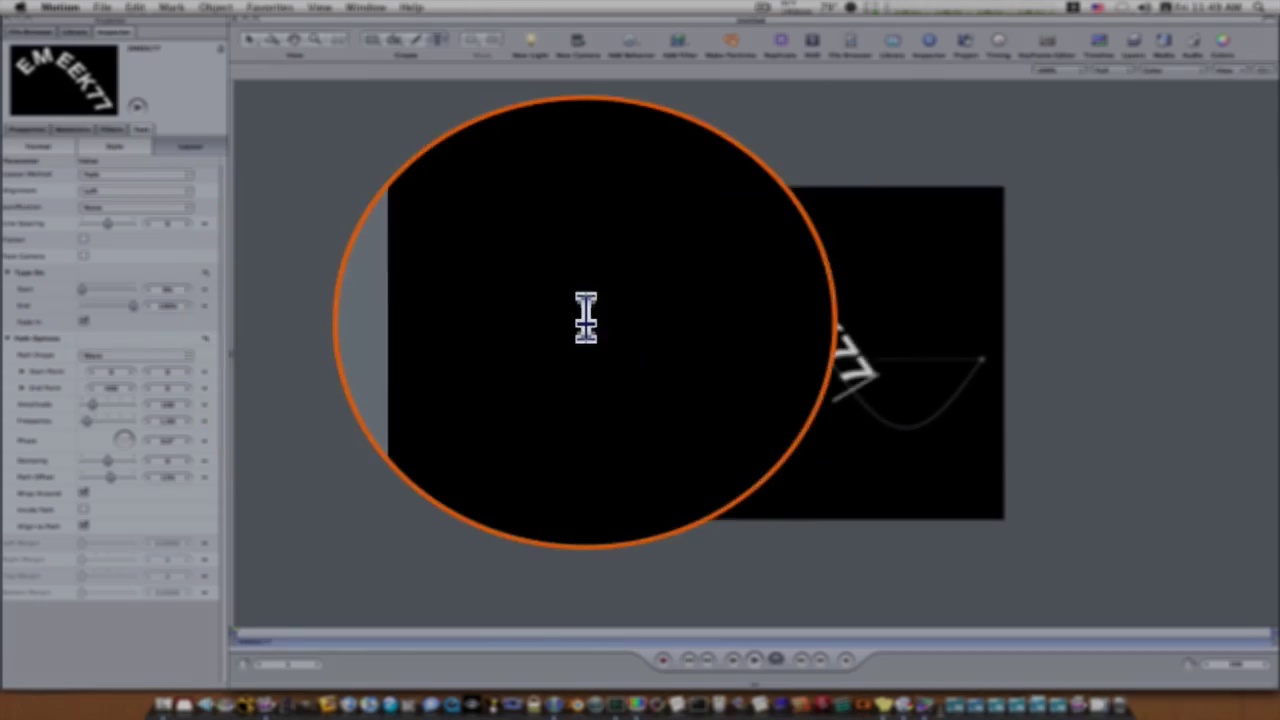
drag(678, 364, 532, 373)
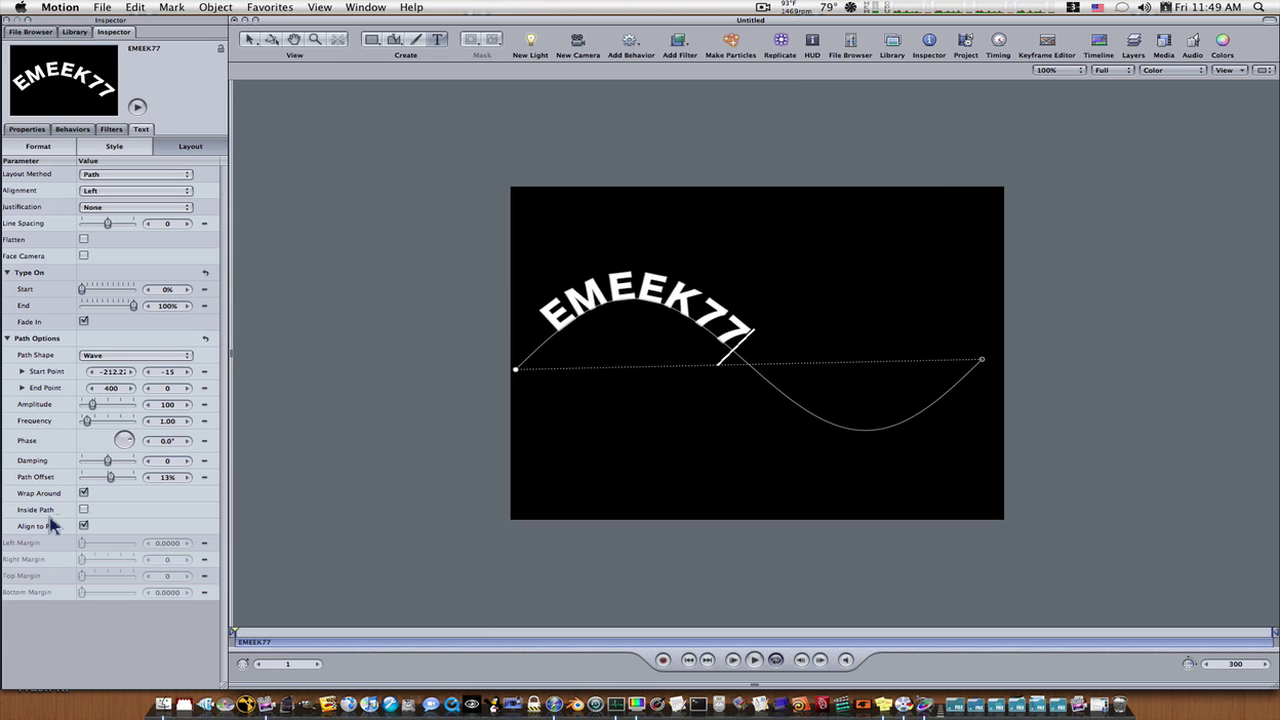
drag(108, 480, 116, 478)
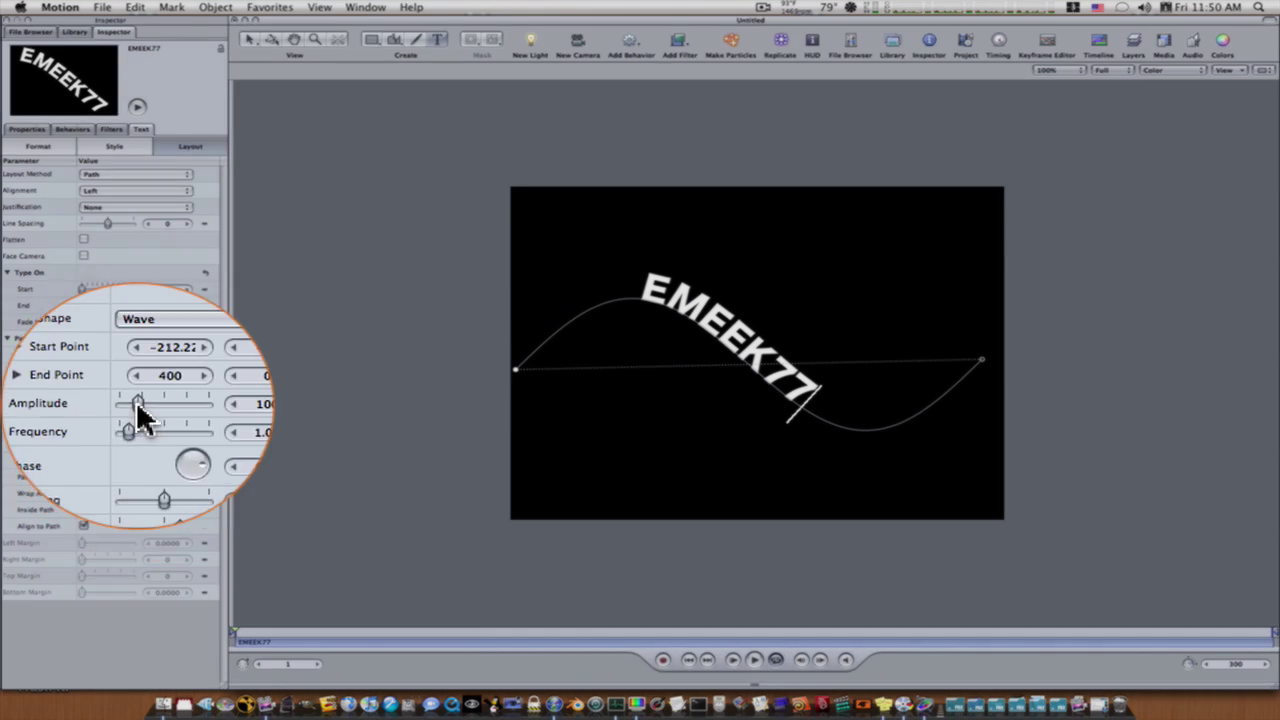
Adjust the wave height, set Damping to -2, and move Path Offset to 90%
drag(92, 404, 116, 430)
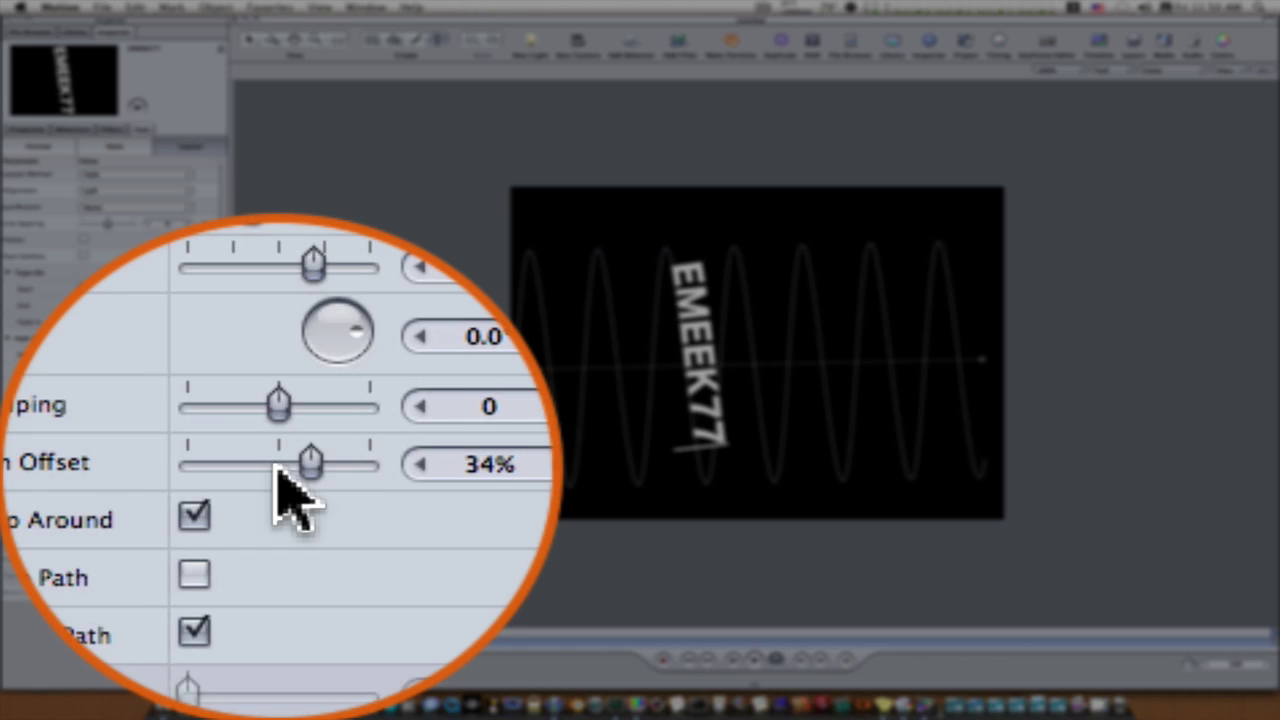
drag(116, 495, 120, 495)
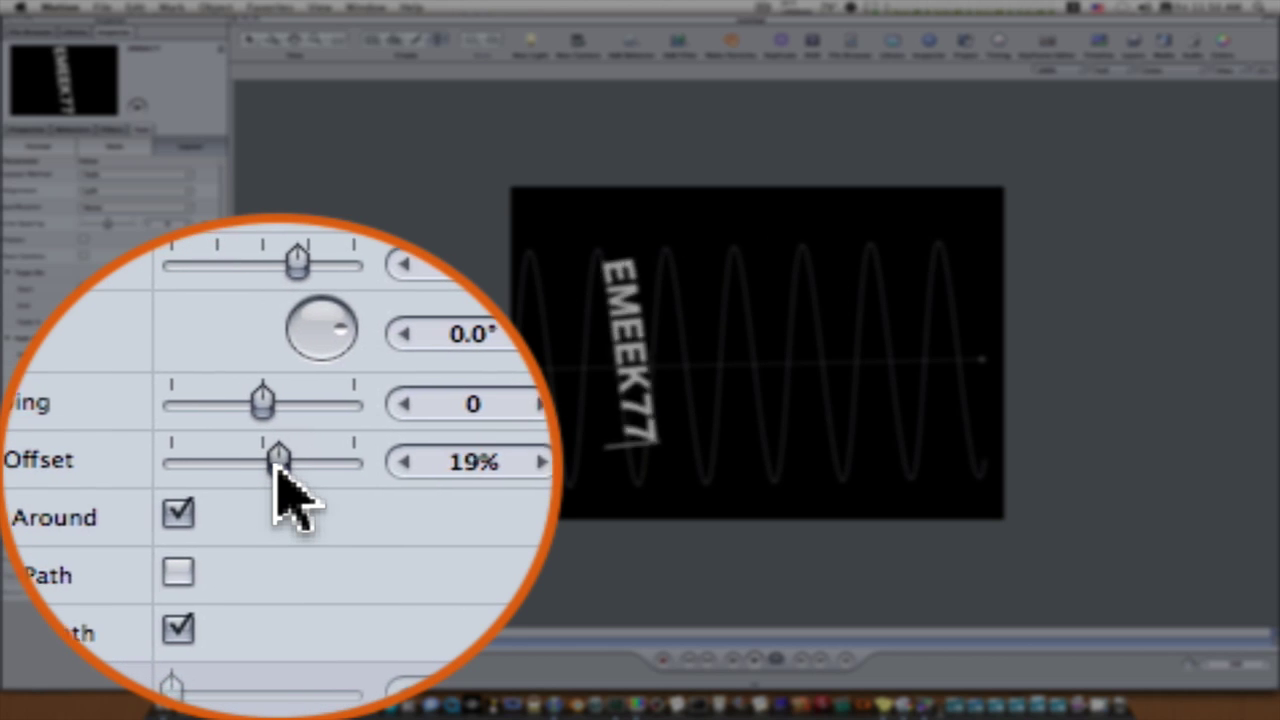
drag(280, 462, 279, 462)
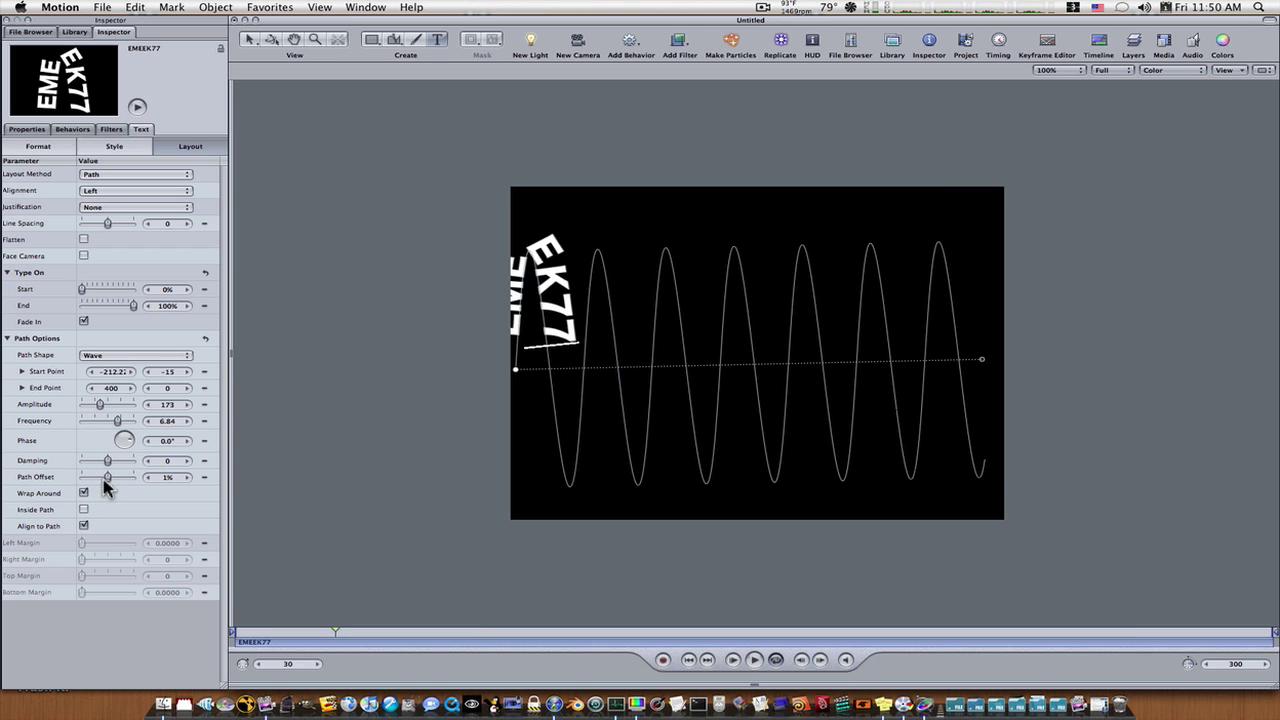
drag(108, 486, 137, 493)
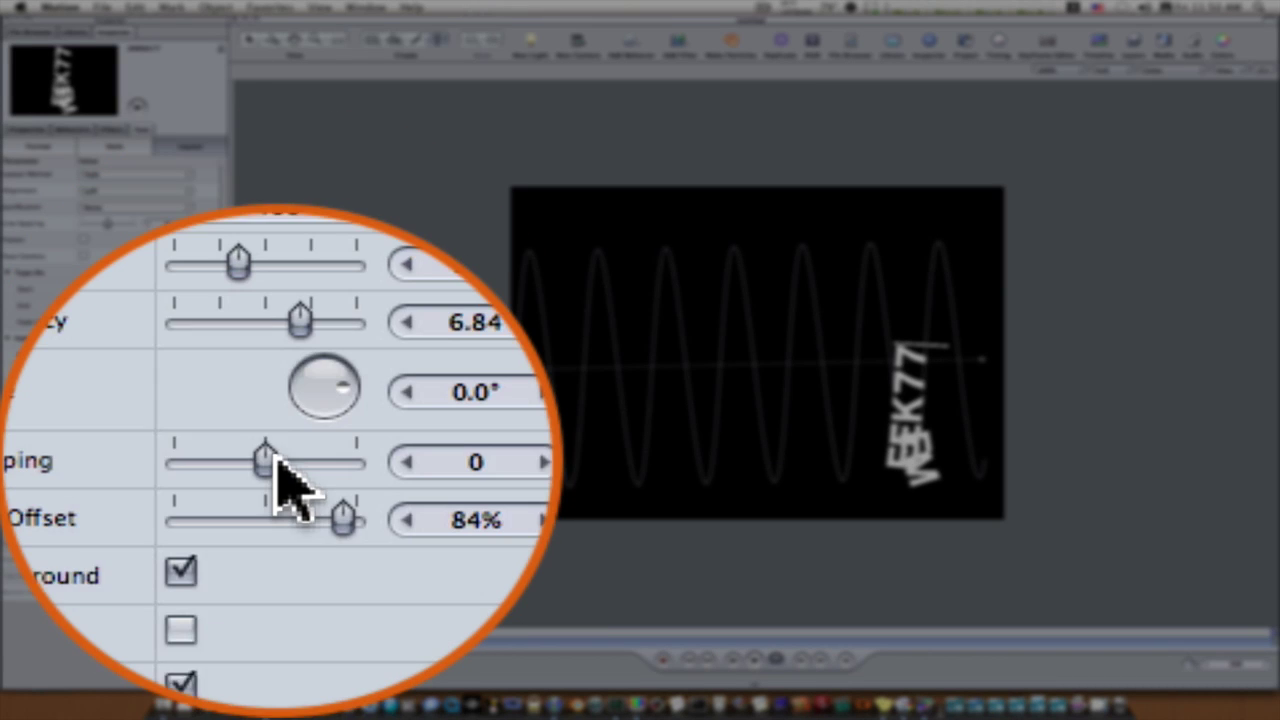
drag(277, 460, 103, 457)
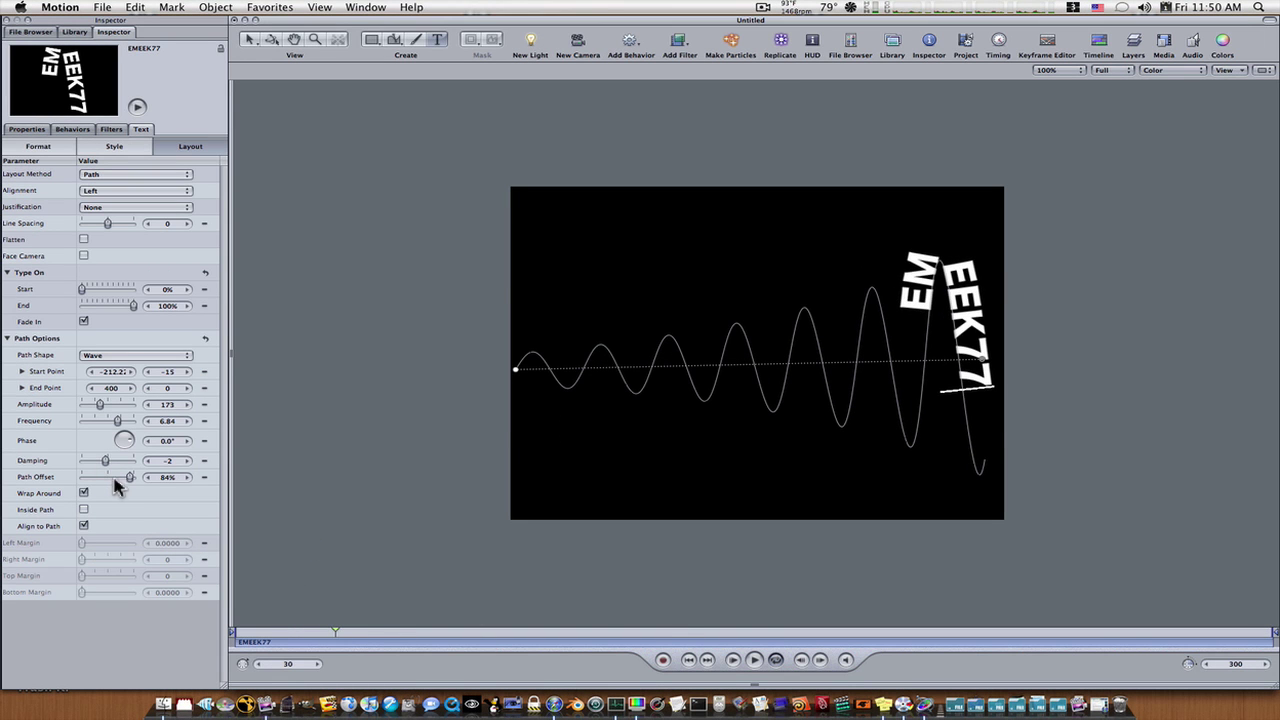
drag(115, 487, 136, 489)
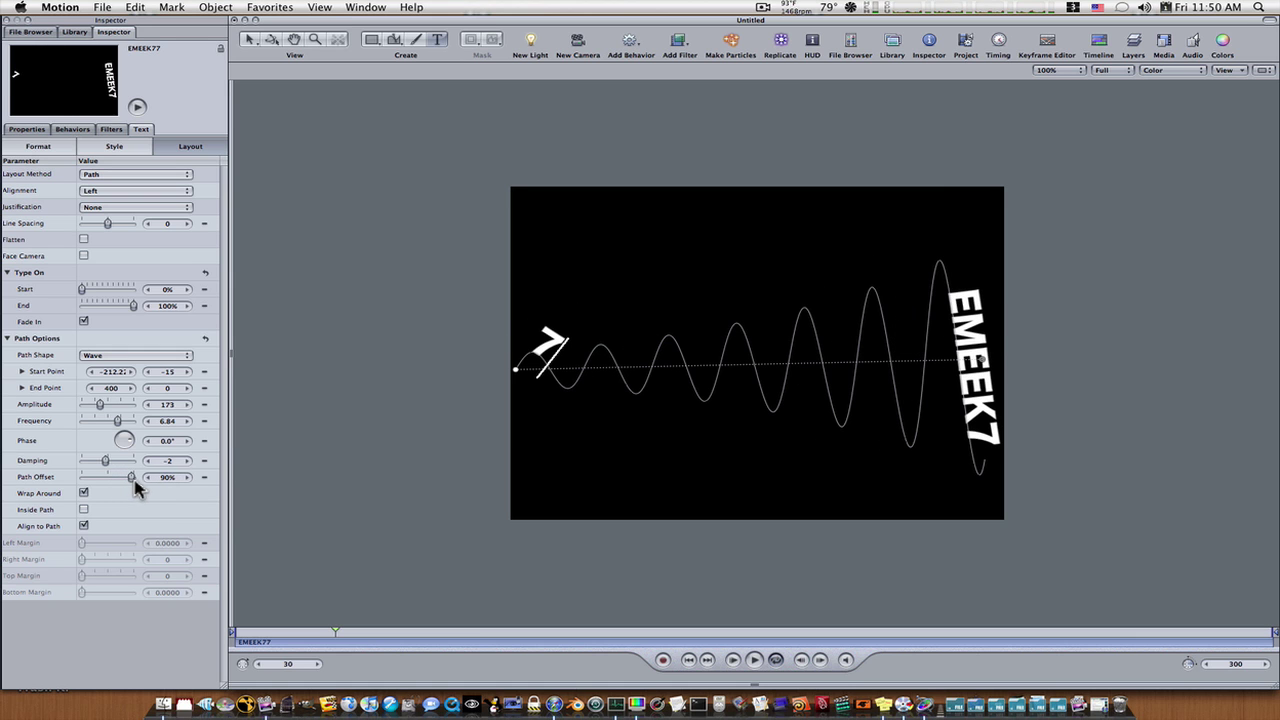
Set the text's Path Shape to Geometry and pick the B-Spline drawing tool
click(135, 362)
click(135, 372)
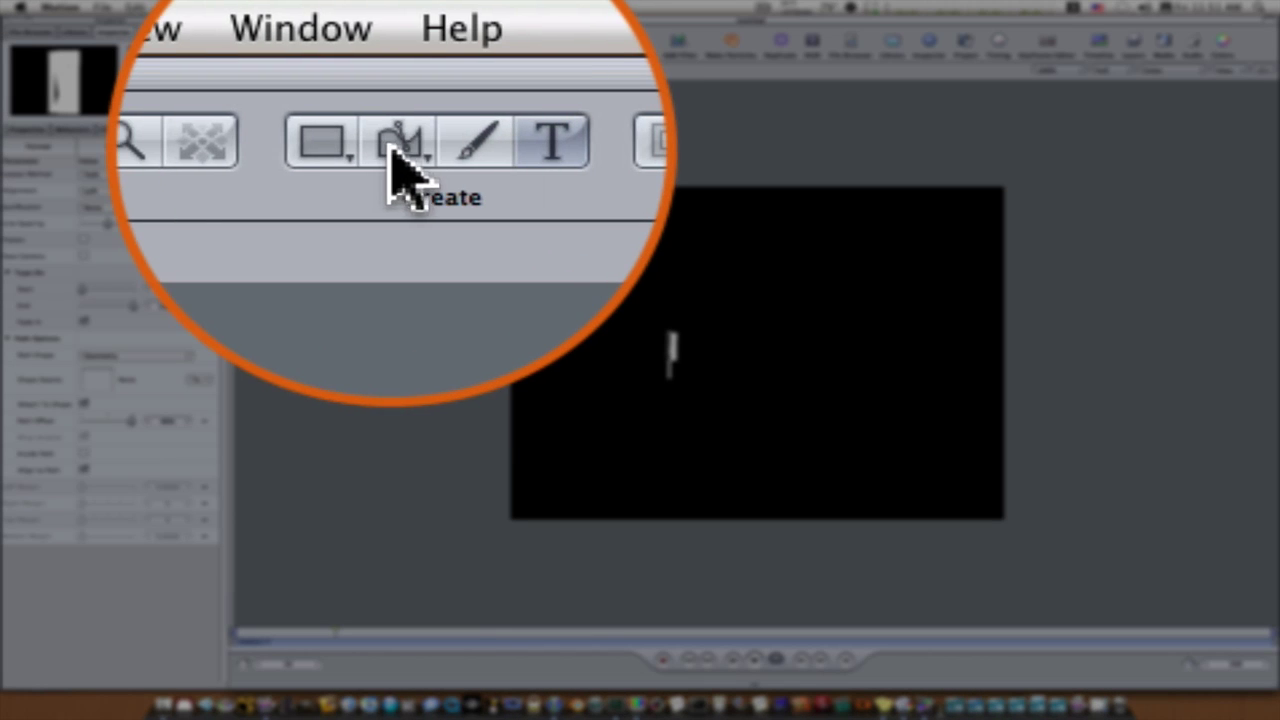
click(395, 39)
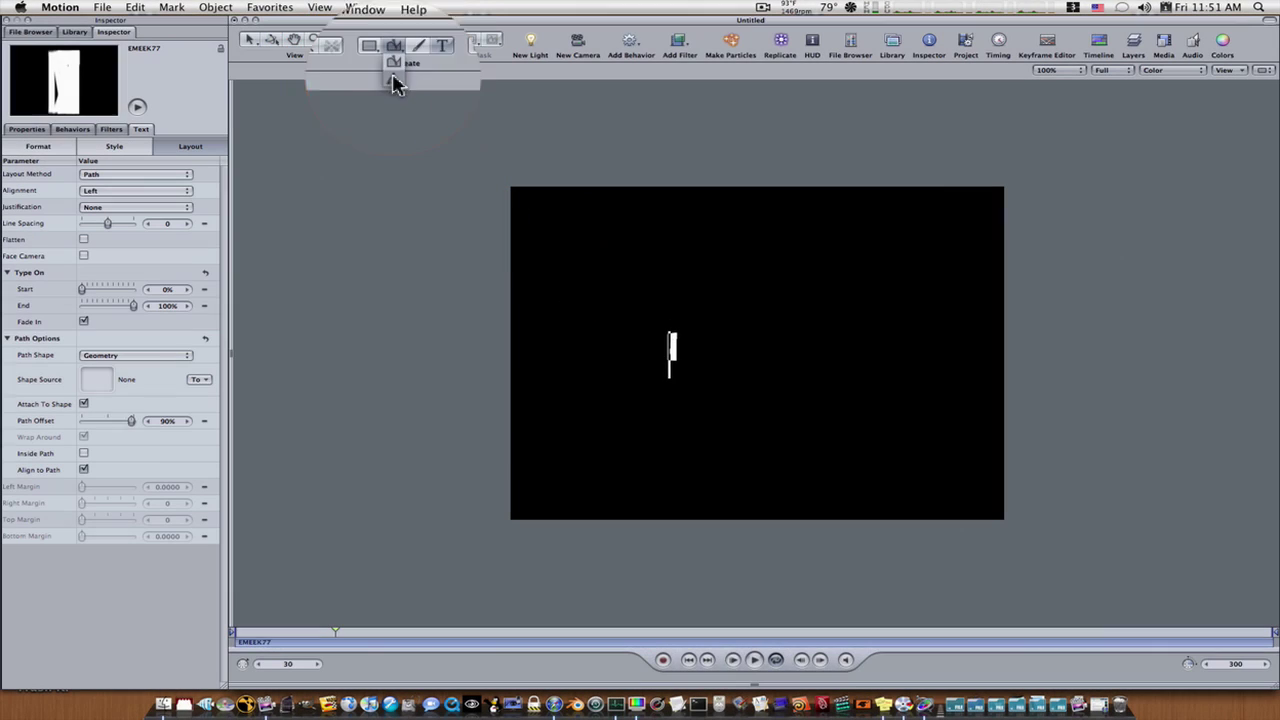
click(395, 78)
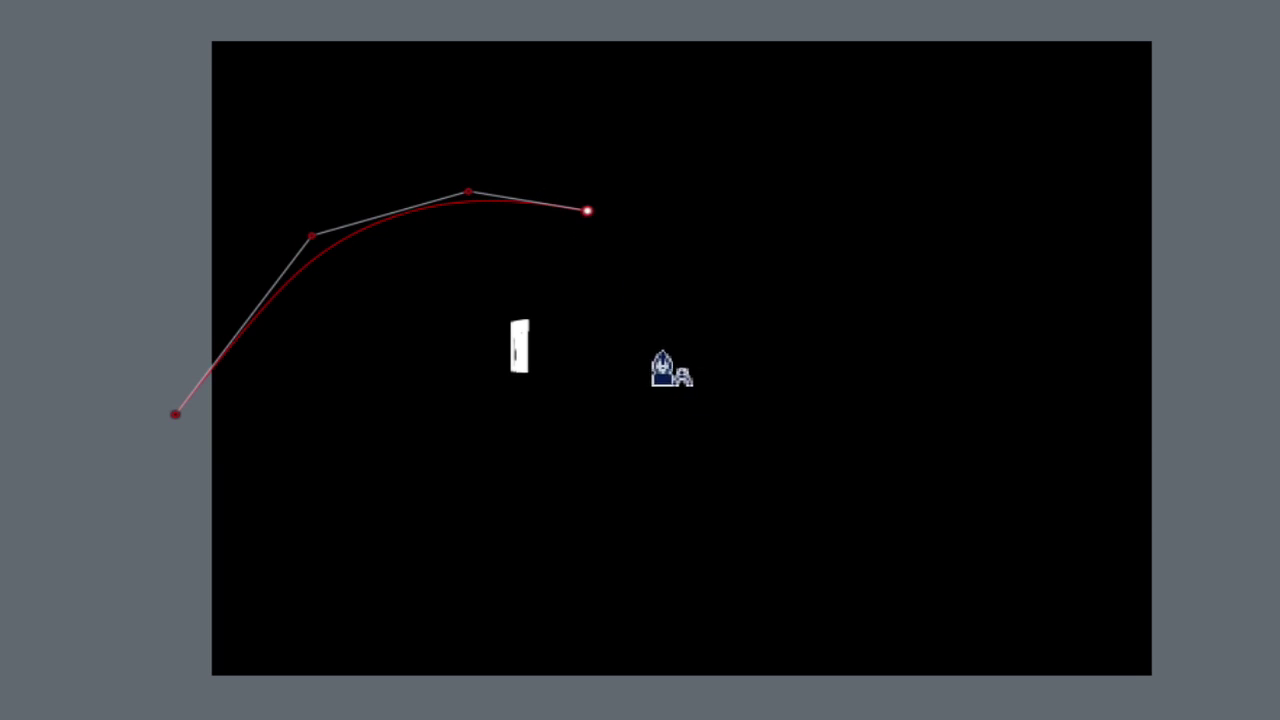
Place points across the canvas to draw an S-shaped B-spline curve
click(707, 447)
click(831, 554)
click(1029, 359)
click(1110, 196)
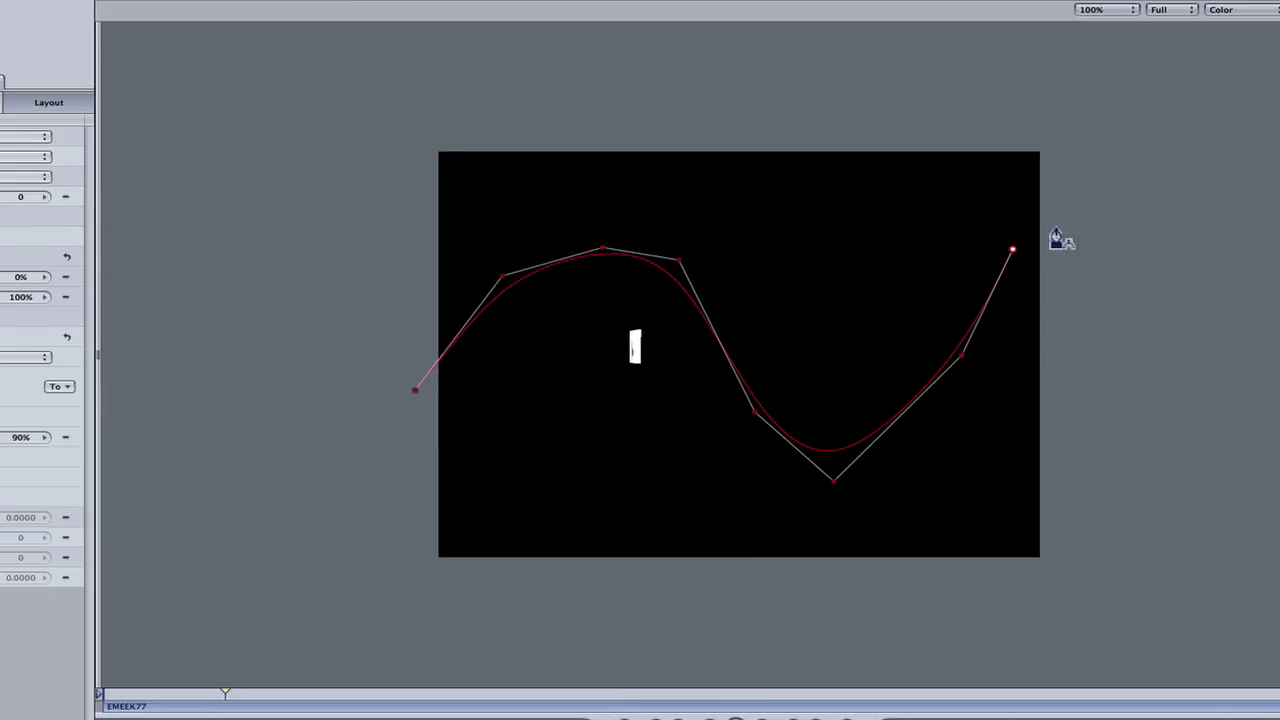
click(1094, 219)
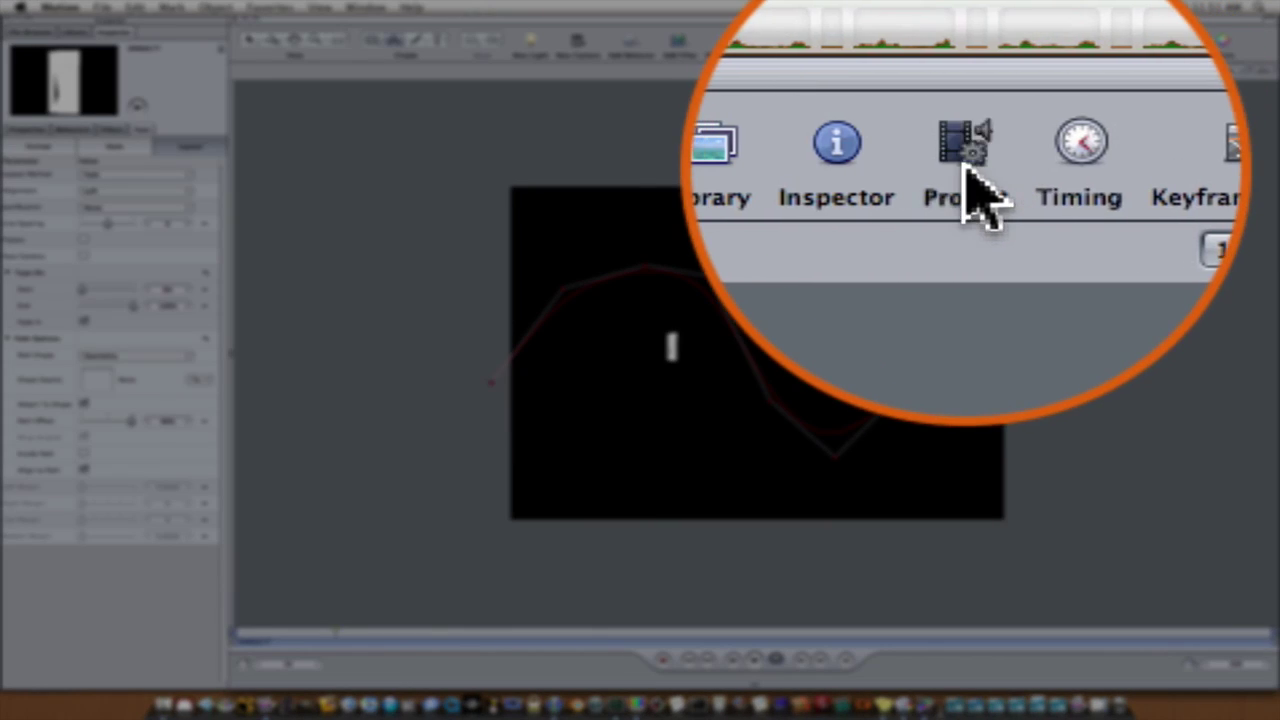
Show the Layers list and finish the S-curve as a Shape layer
click(965, 42)
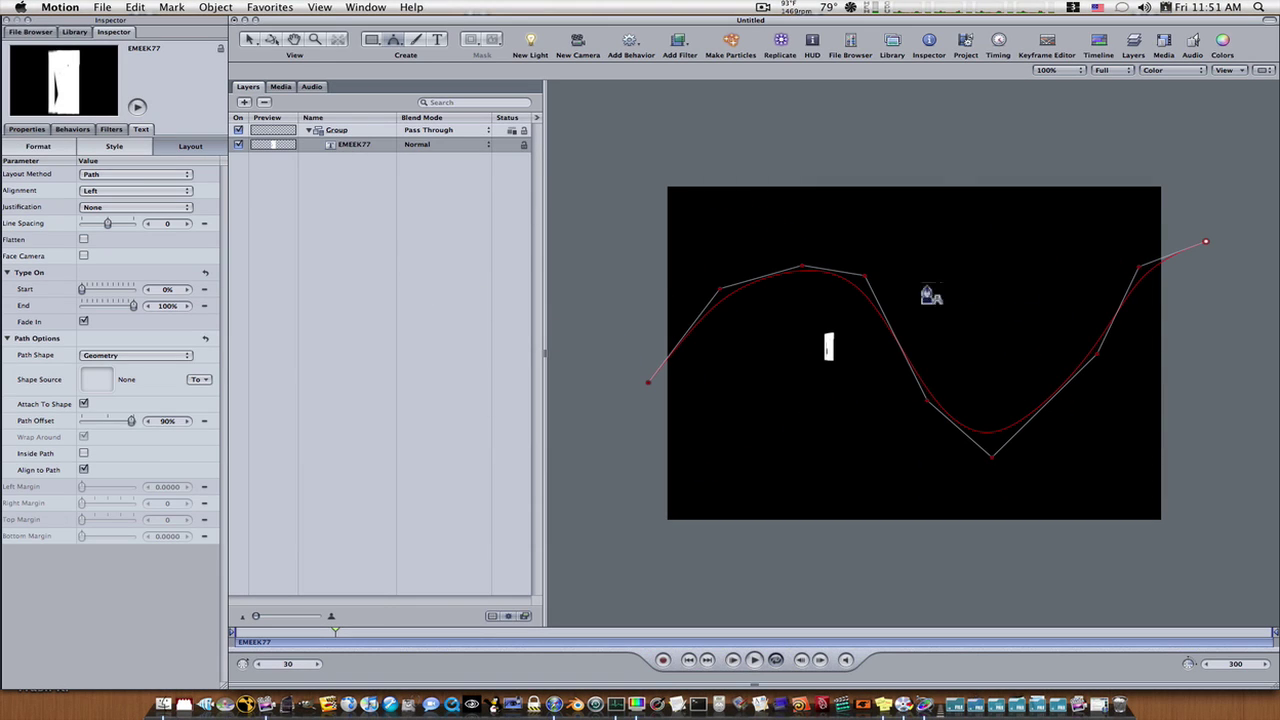
key(Return)
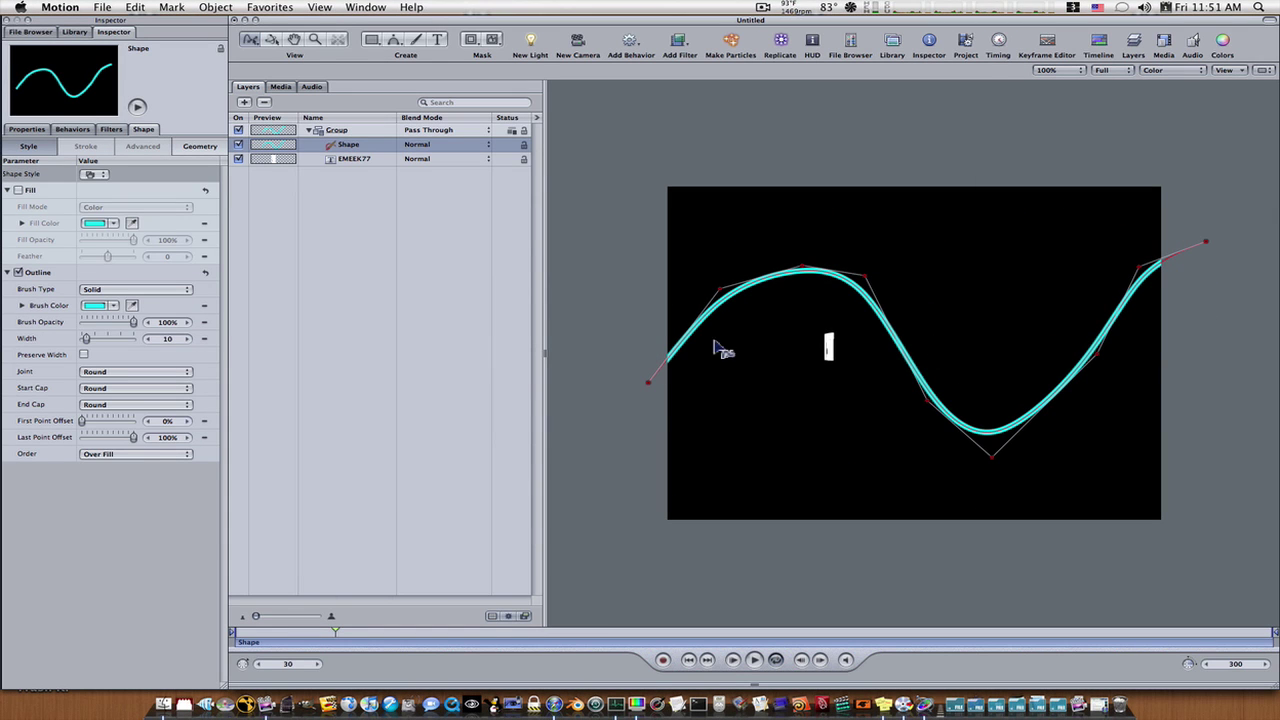
click(196, 148)
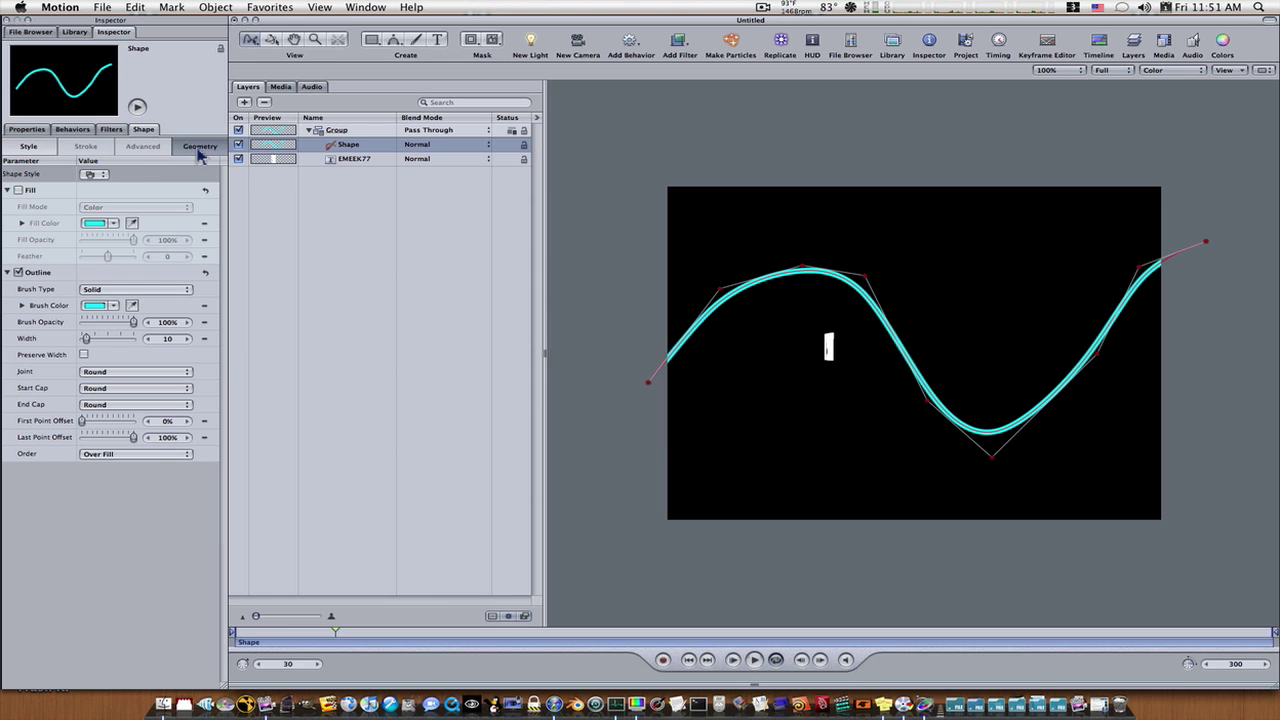
Make the S-curve EMEEK77's shape source with a 43% path offset, then select the Shape layer
click(348, 160)
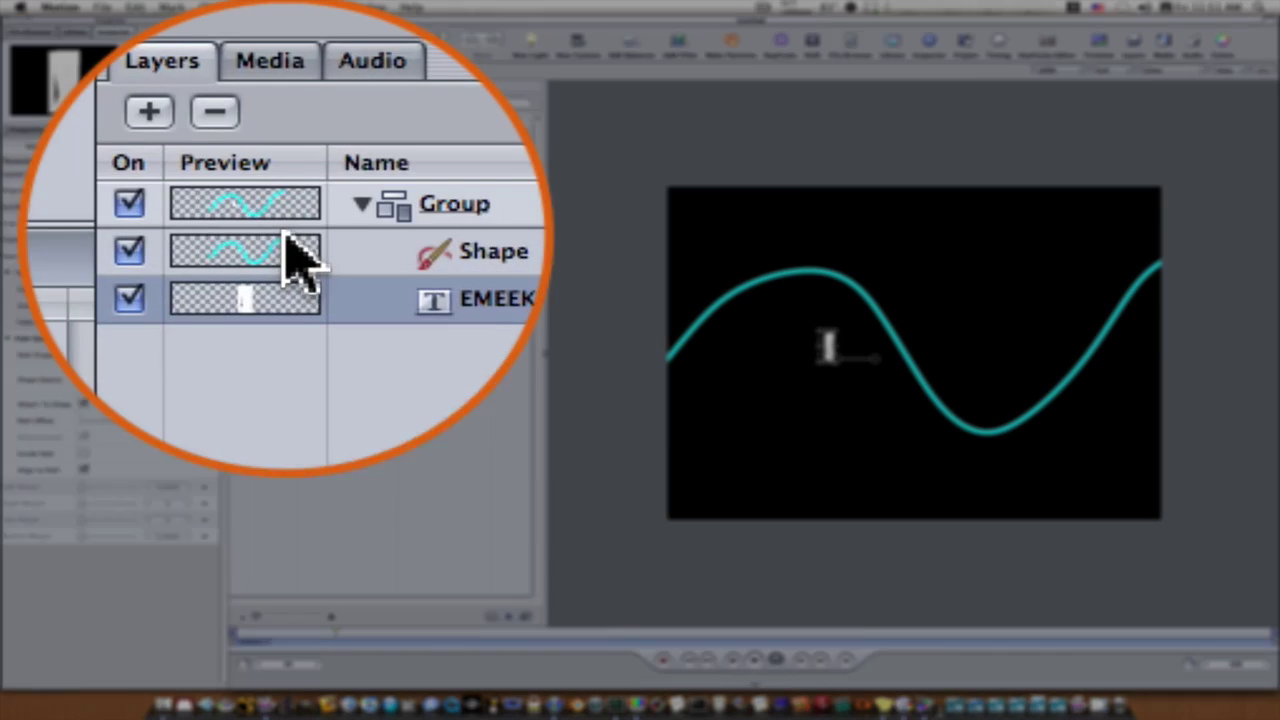
drag(296, 142, 98, 383)
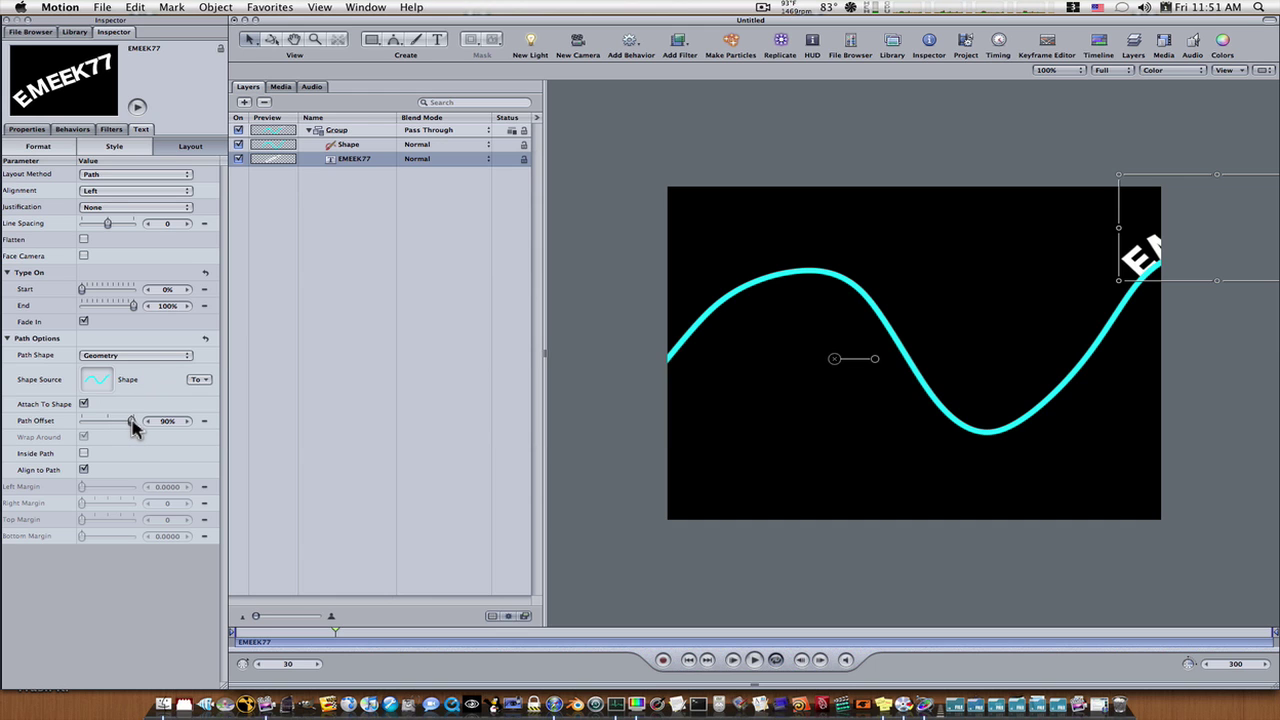
mouse_move(135, 425)
mouse_down()
mouse_move(108, 424)
mouse_move(129, 429)
mouse_move(119, 424)
mouse_up()
click(341, 148)
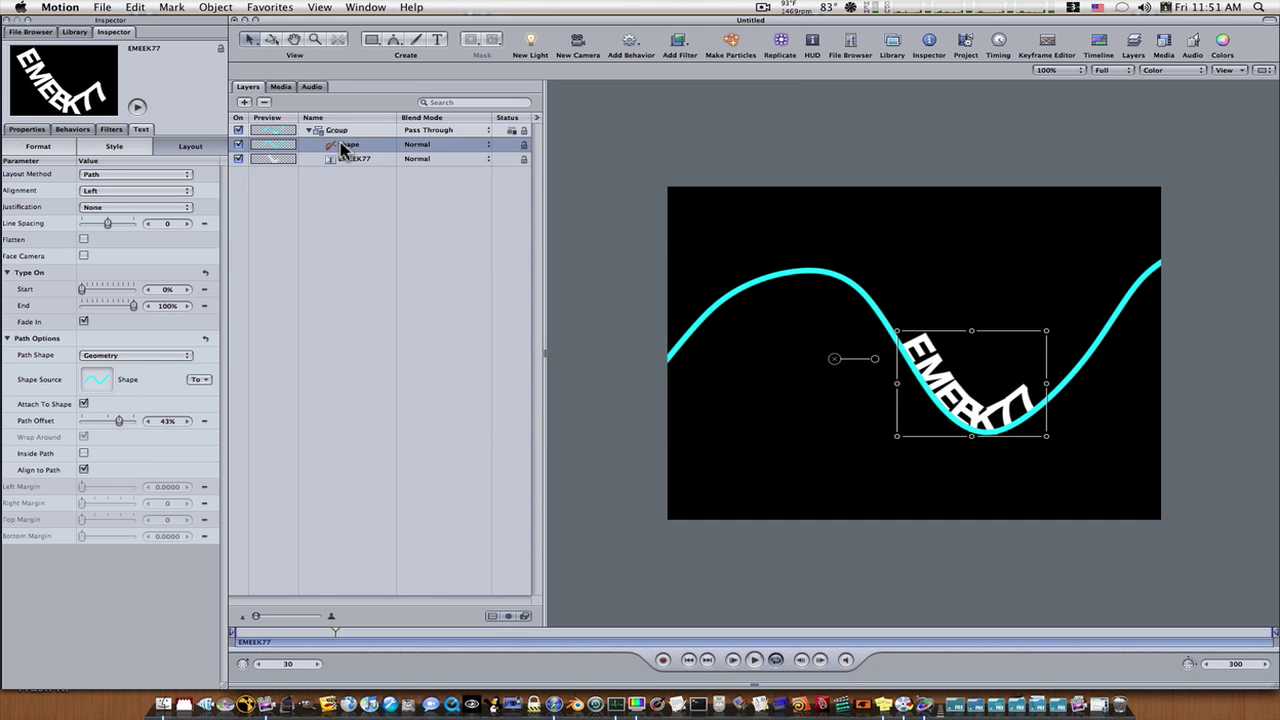
Delete the S-curve shape layer and select the Group with the B-Spline tool active
key(Delete)
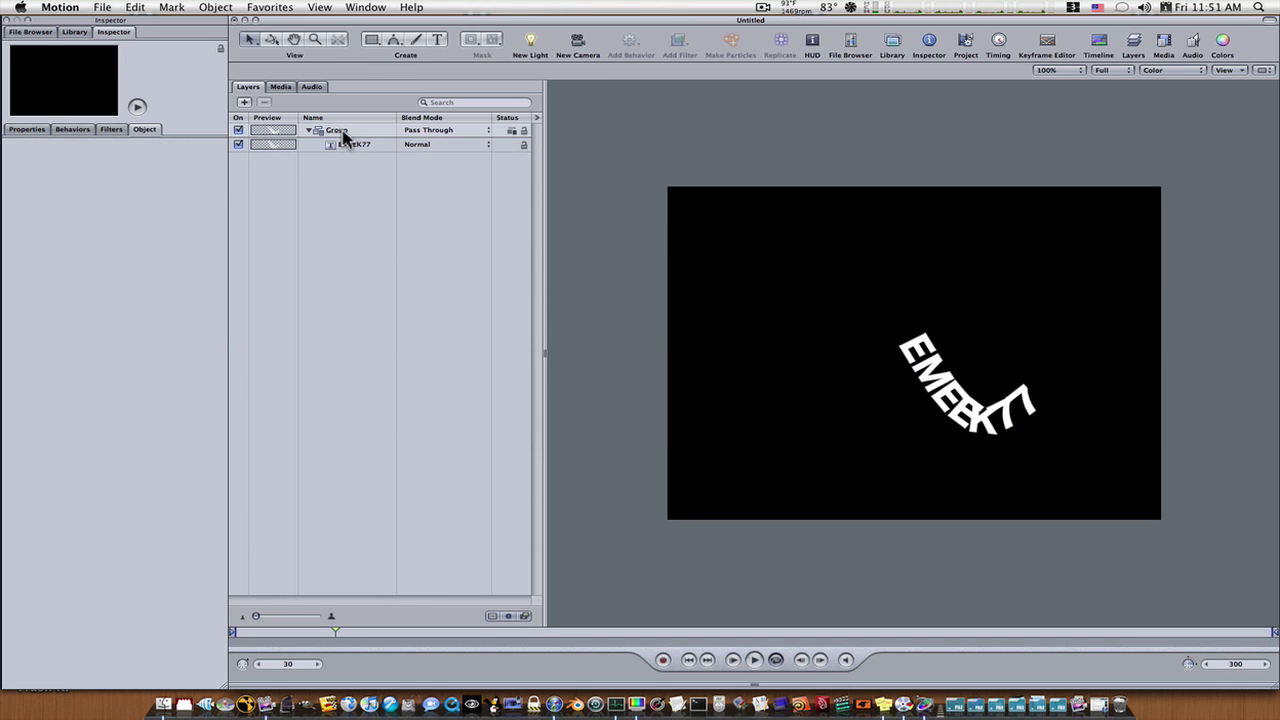
click(343, 131)
click(393, 39)
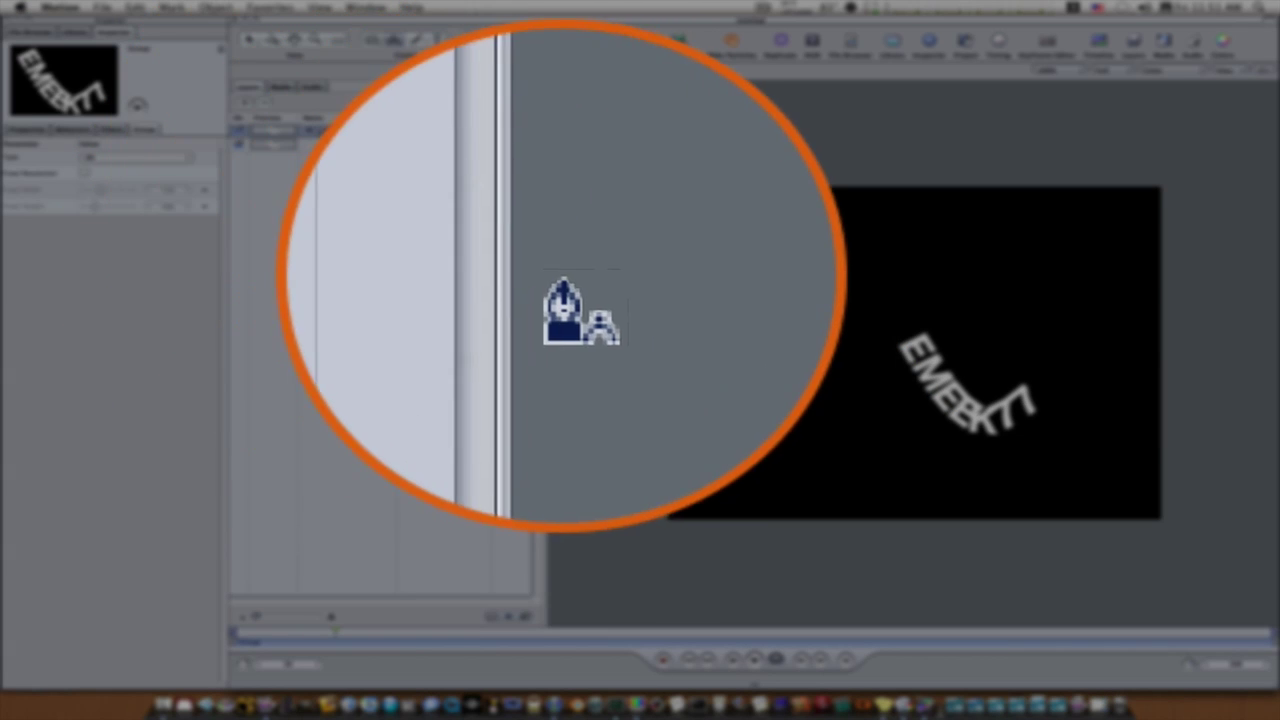
Draw a long looping B-spline of about thirty points across the canvas, finishing it as a cyan shape
click(646, 501)
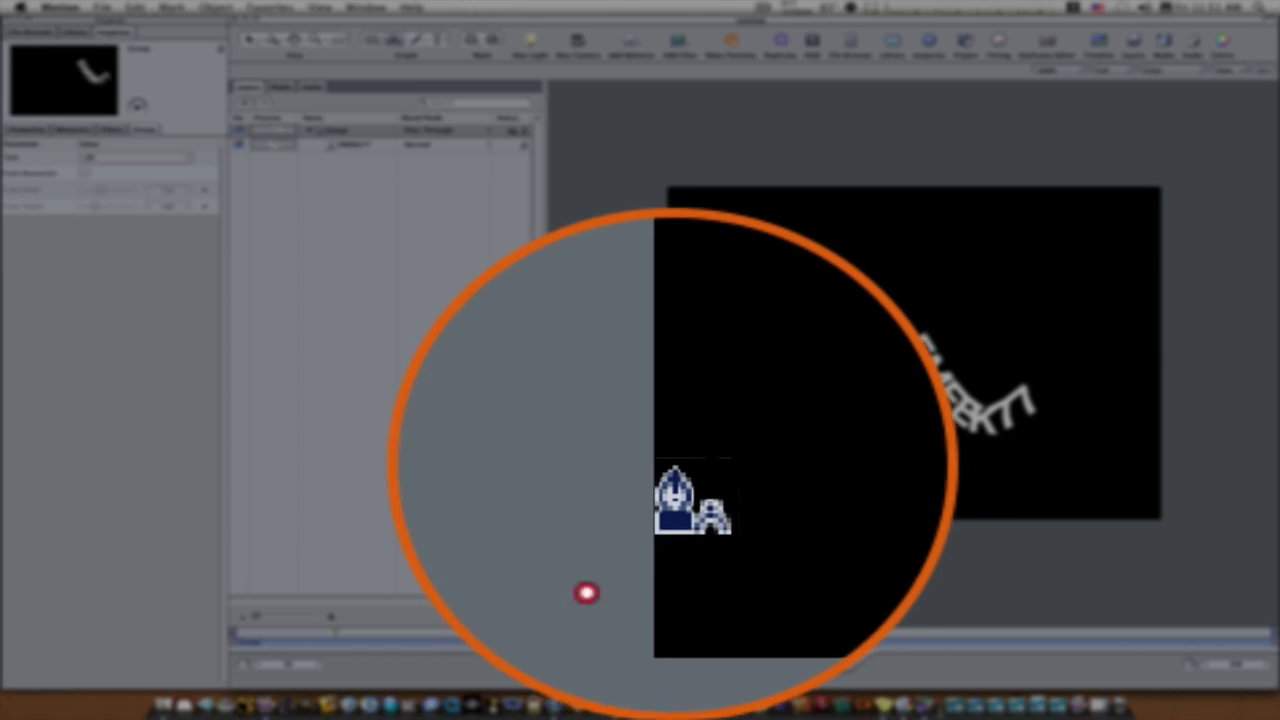
click(690, 432)
click(720, 232)
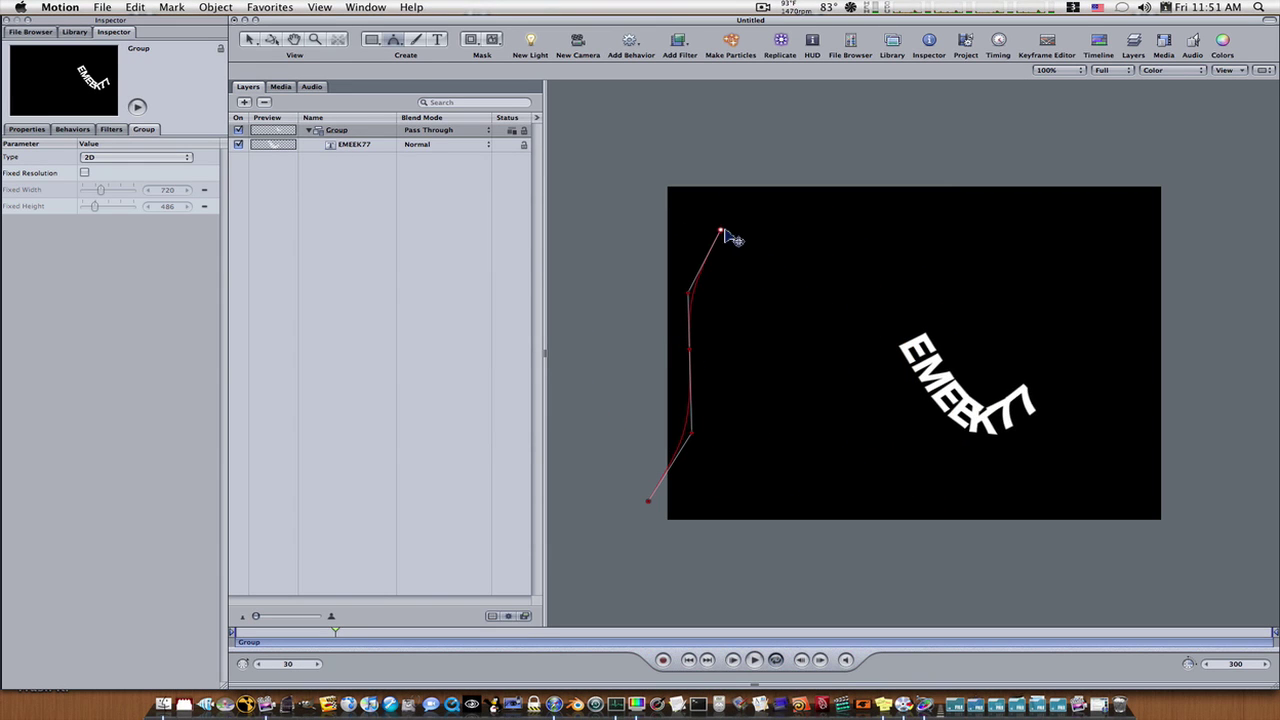
click(760, 274)
click(751, 368)
click(733, 459)
click(708, 508)
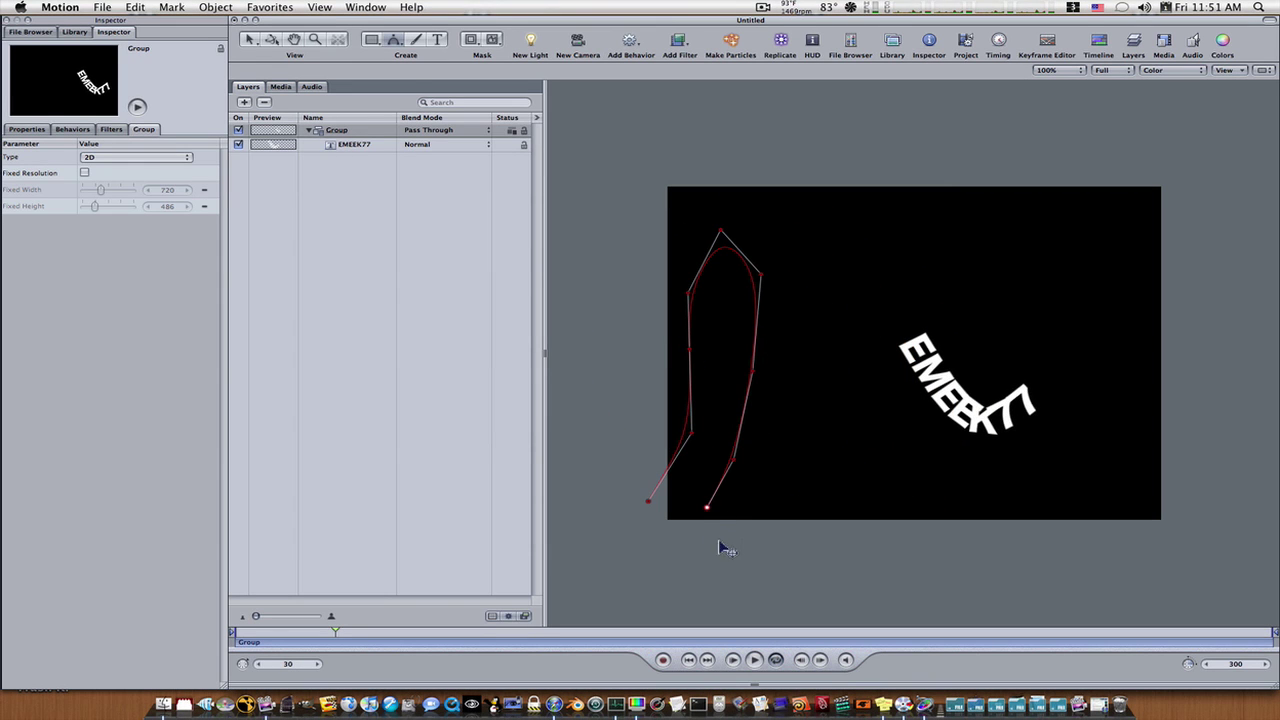
click(736, 546)
click(834, 545)
click(910, 497)
click(884, 428)
click(818, 372)
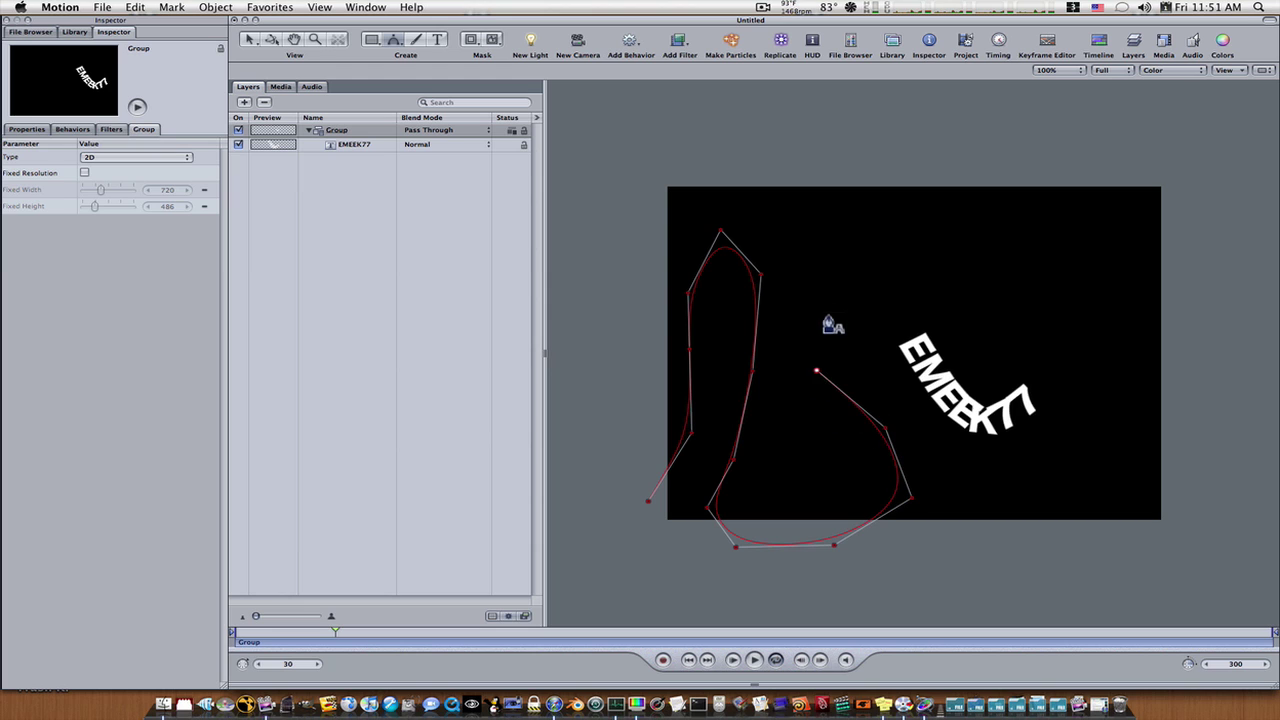
click(830, 272)
click(860, 232)
click(912, 272)
click(952, 320)
click(1006, 250)
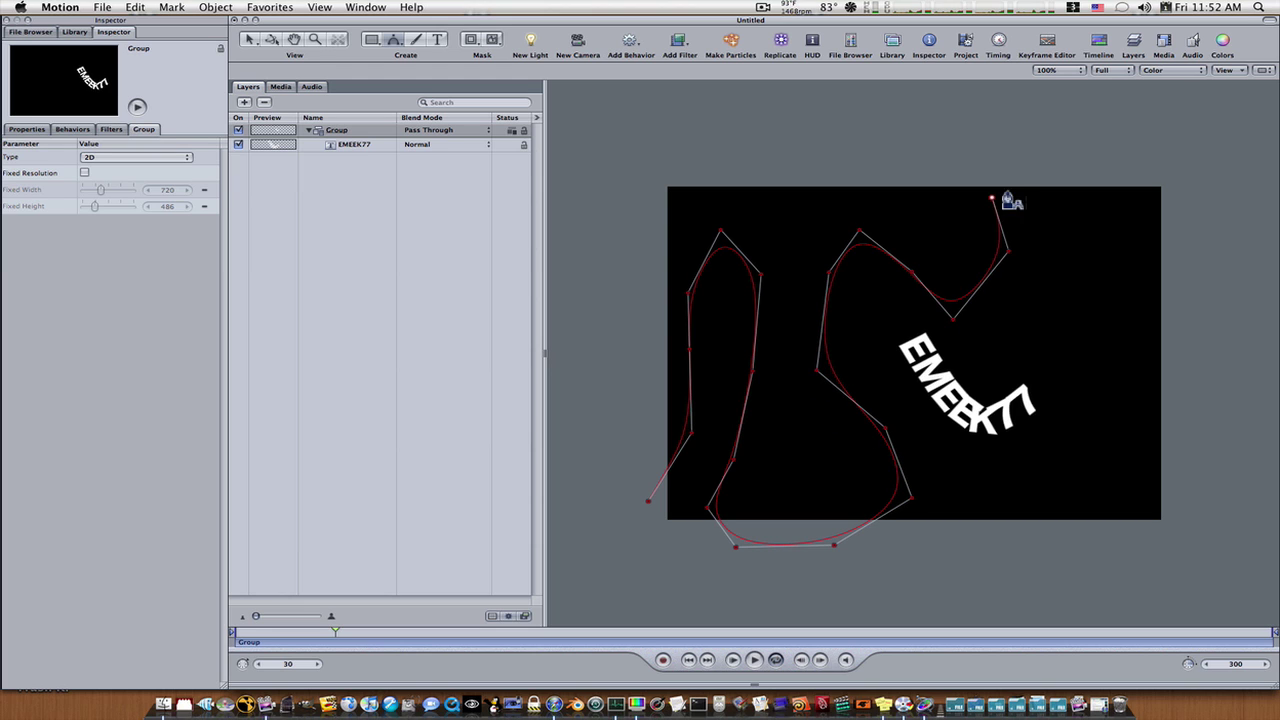
click(993, 199)
click(1036, 193)
click(1128, 232)
click(1203, 297)
click(1144, 358)
click(1042, 341)
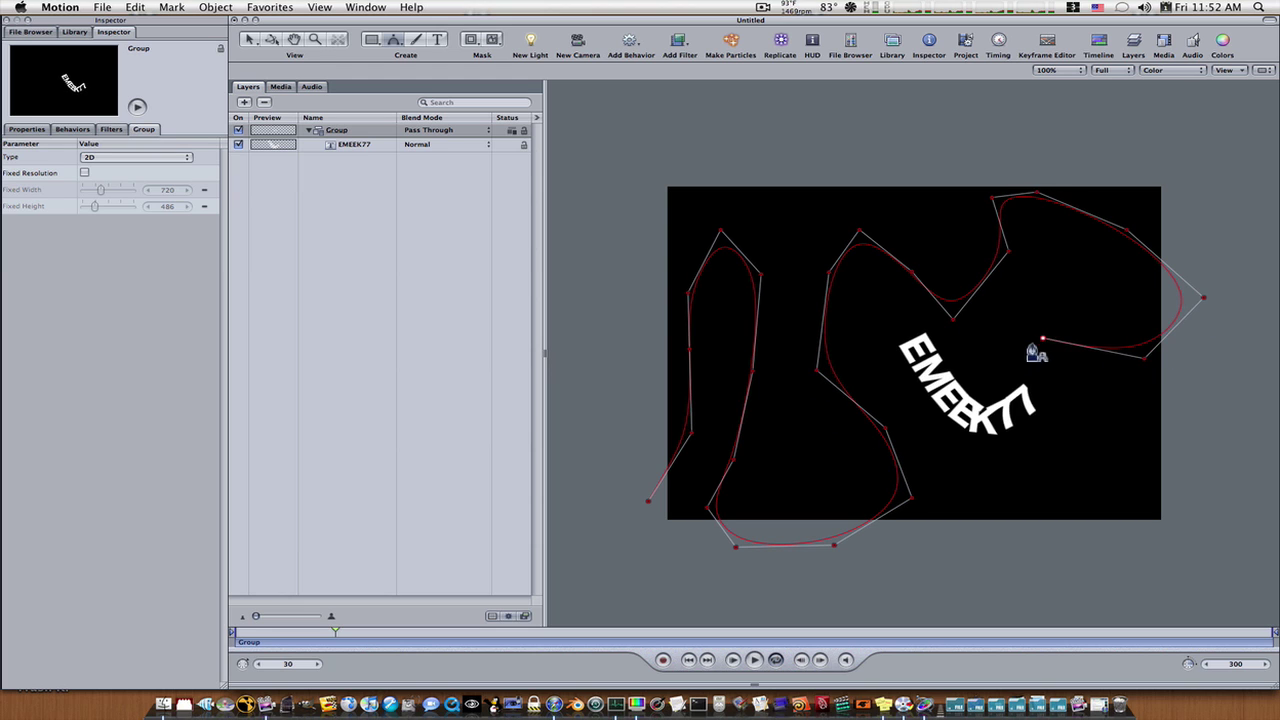
click(1110, 444)
click(1090, 488)
click(978, 468)
click(921, 519)
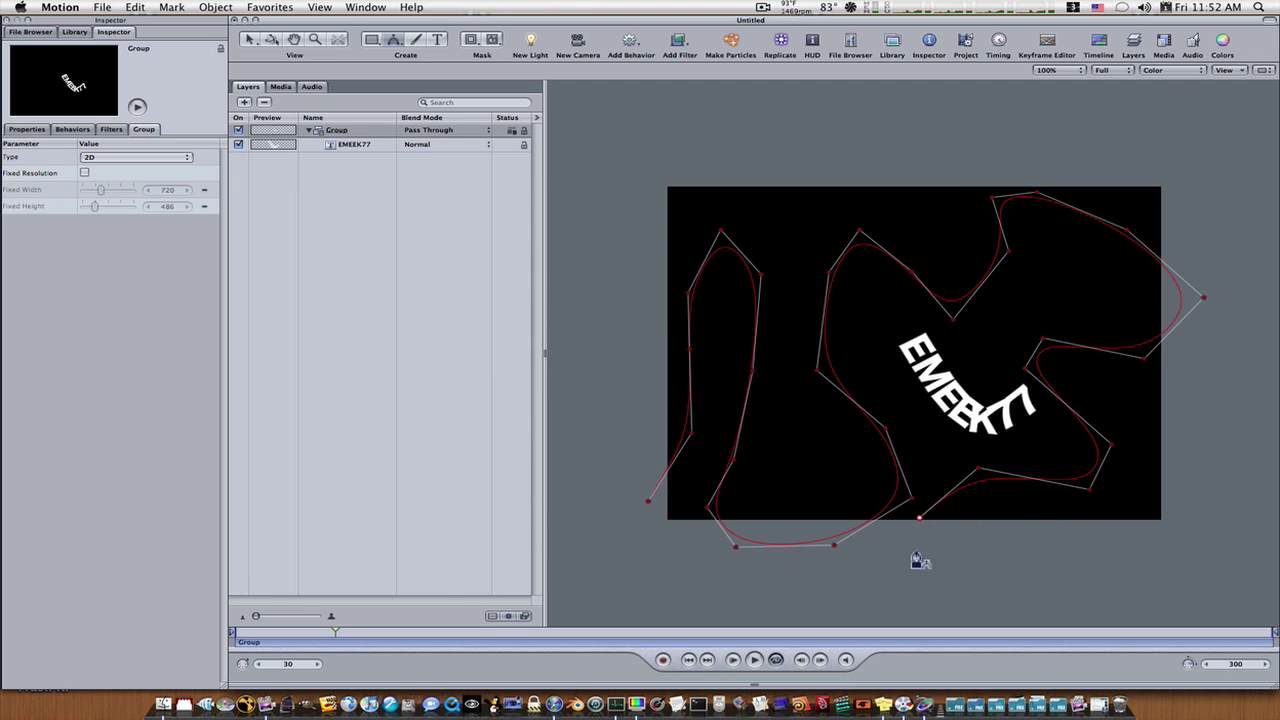
click(961, 587)
click(1101, 573)
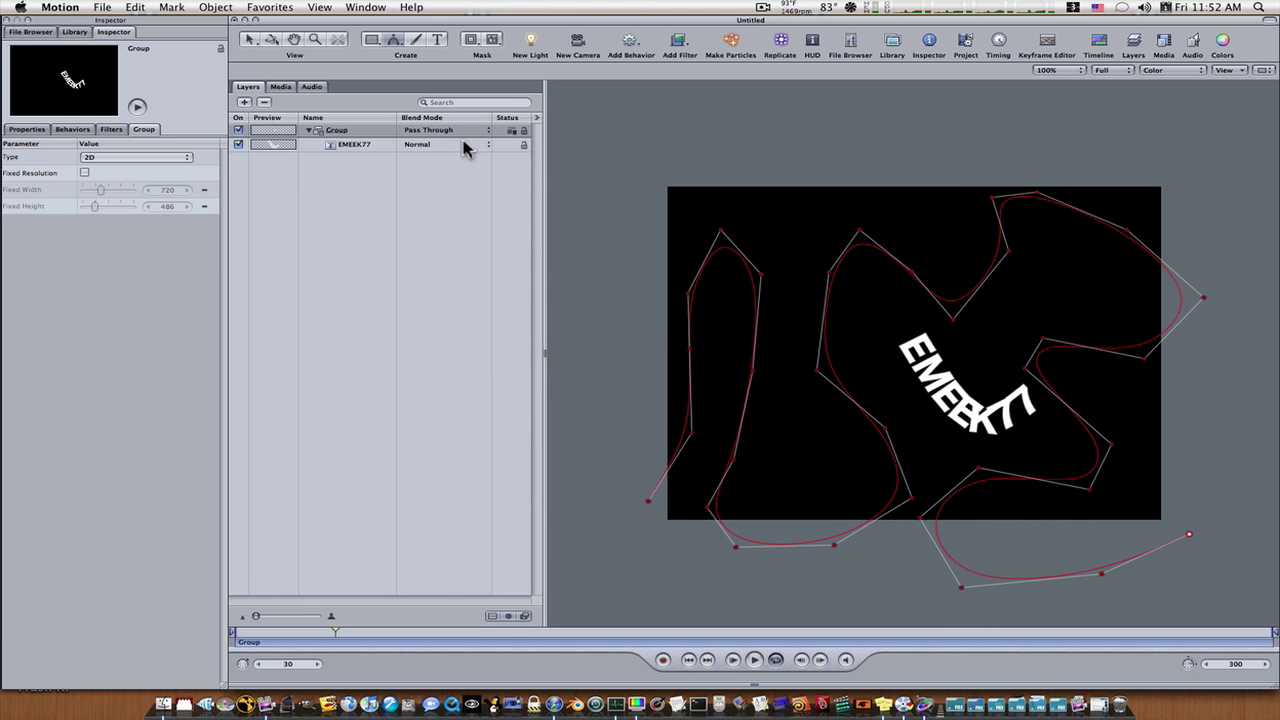
key(Return)
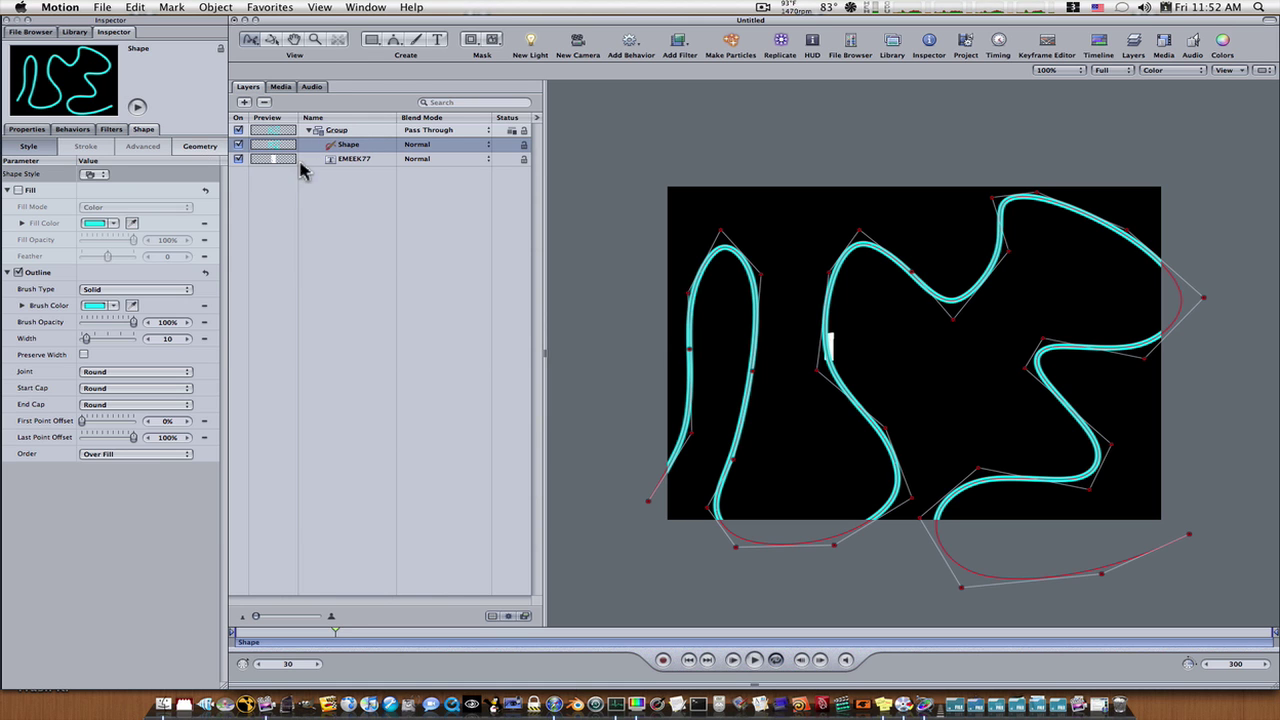
Set the winding Shape layer as EMEEK77's Geometry shape source, offset 13% along the path
click(345, 159)
click(188, 147)
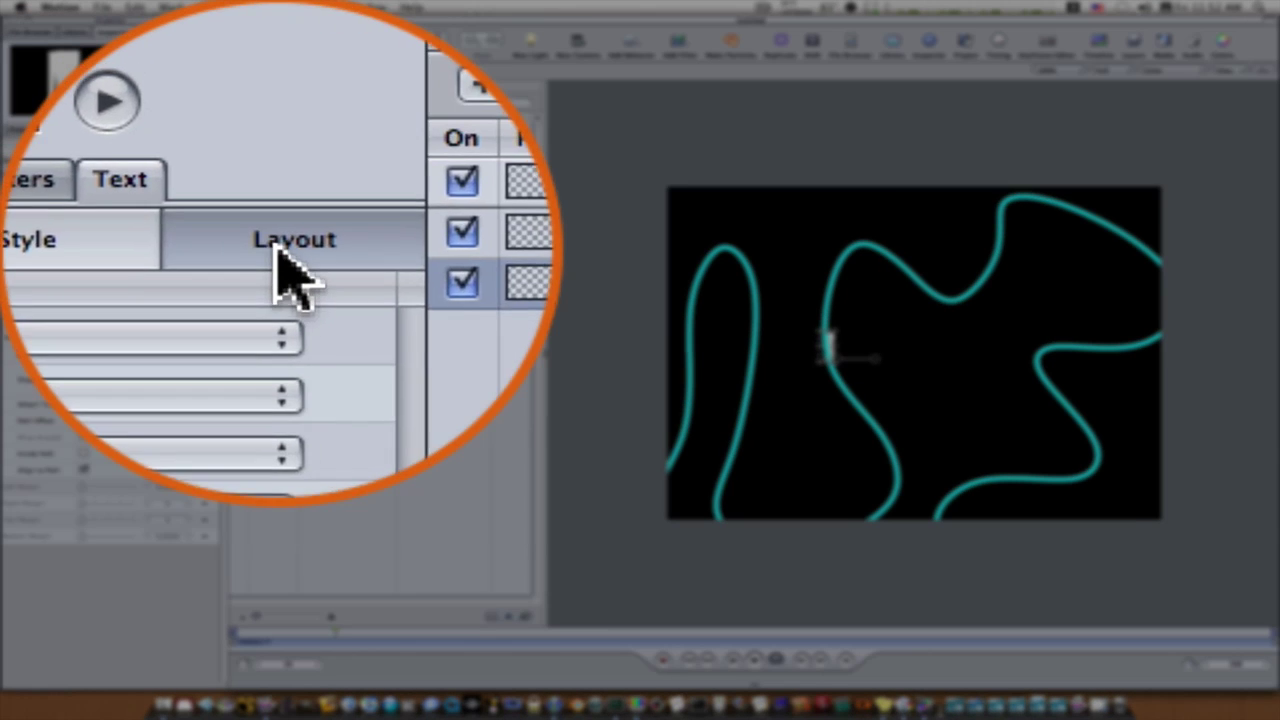
drag(333, 145, 111, 425)
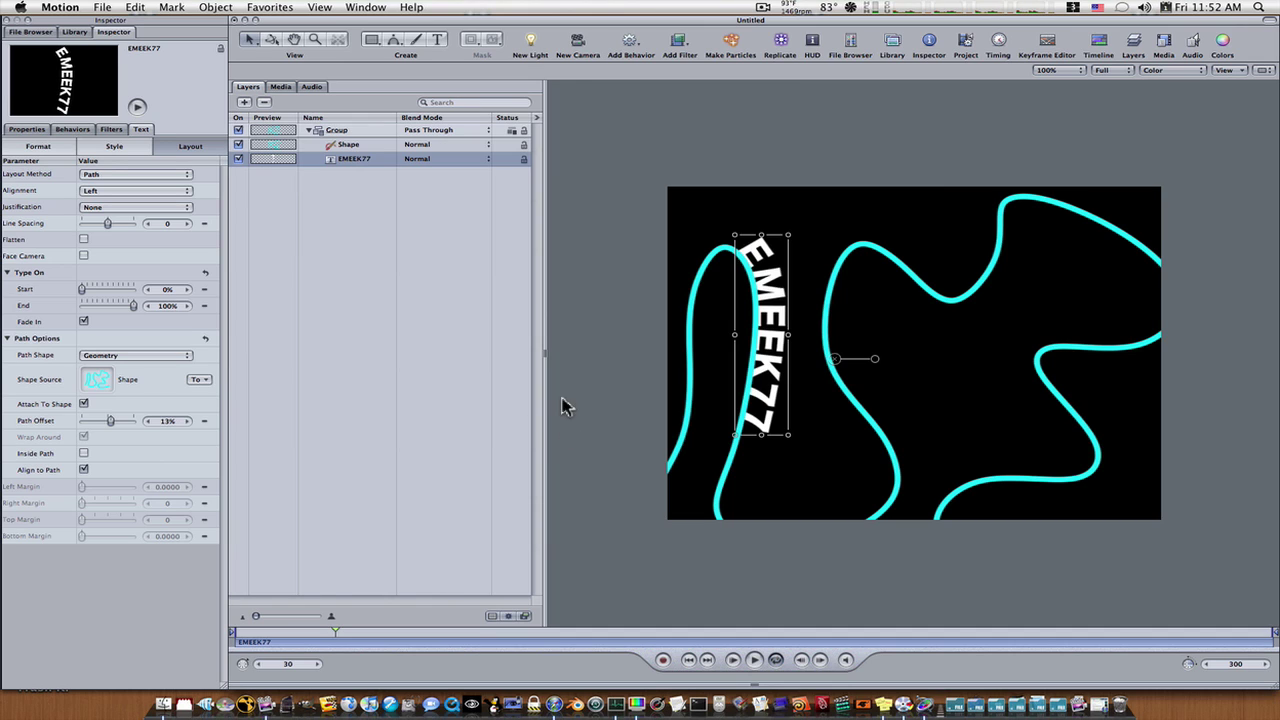
click(762, 8)
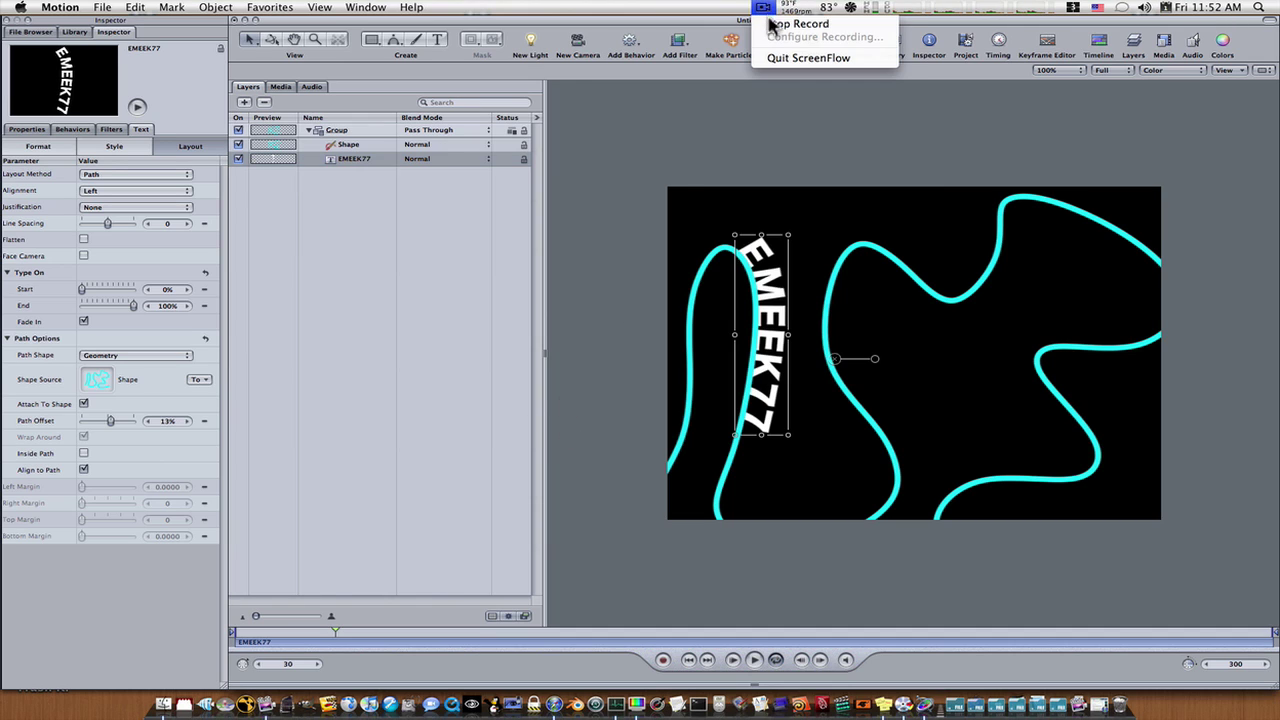